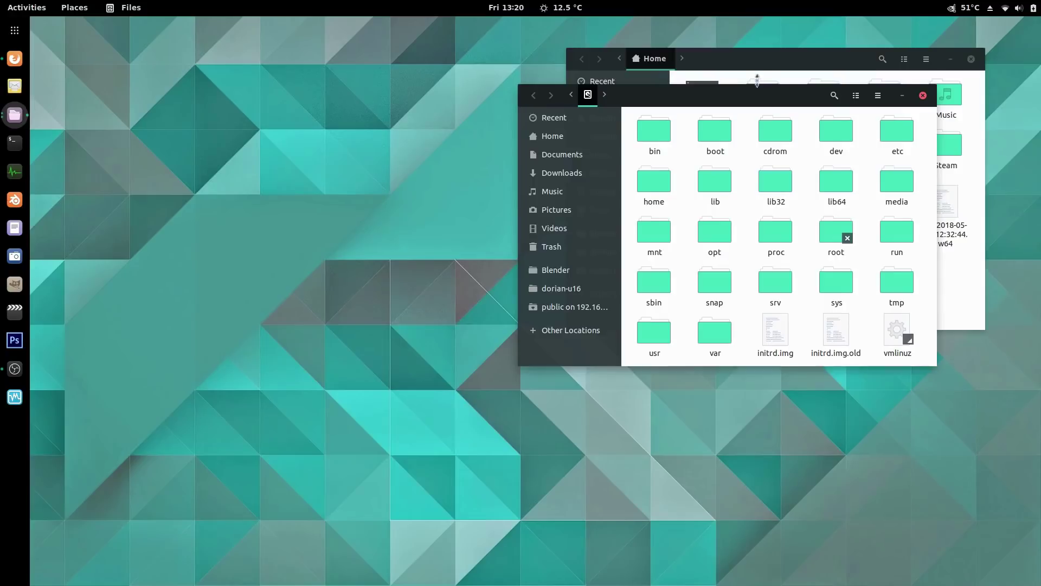
Raise the Home window and go to Stuff > Blender to show its .blend files, PNGs and AVIs
click(759, 58)
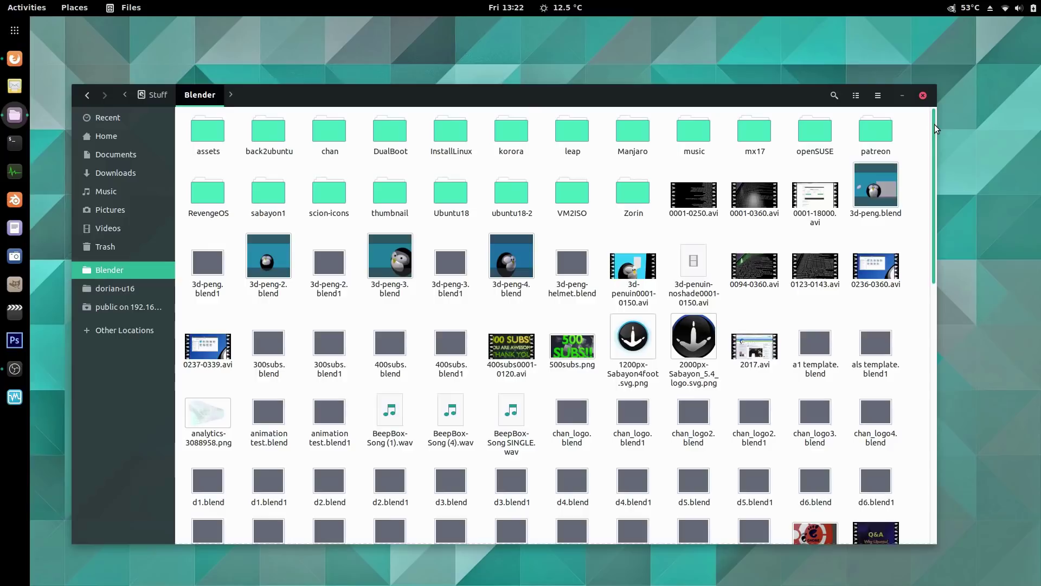
drag(935, 125, 961, 484)
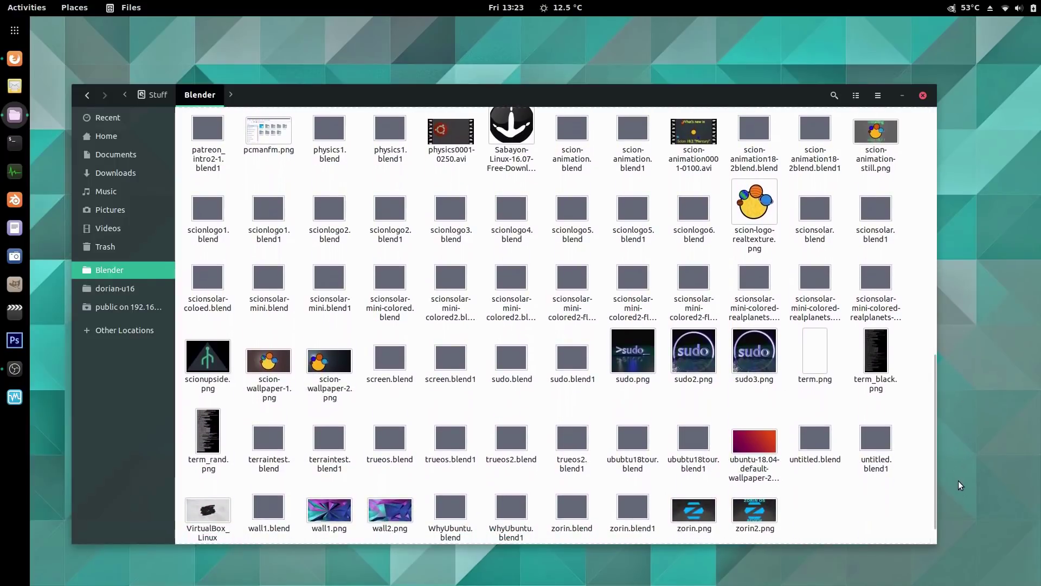
Close the Files window showing the Blender folder
click(923, 96)
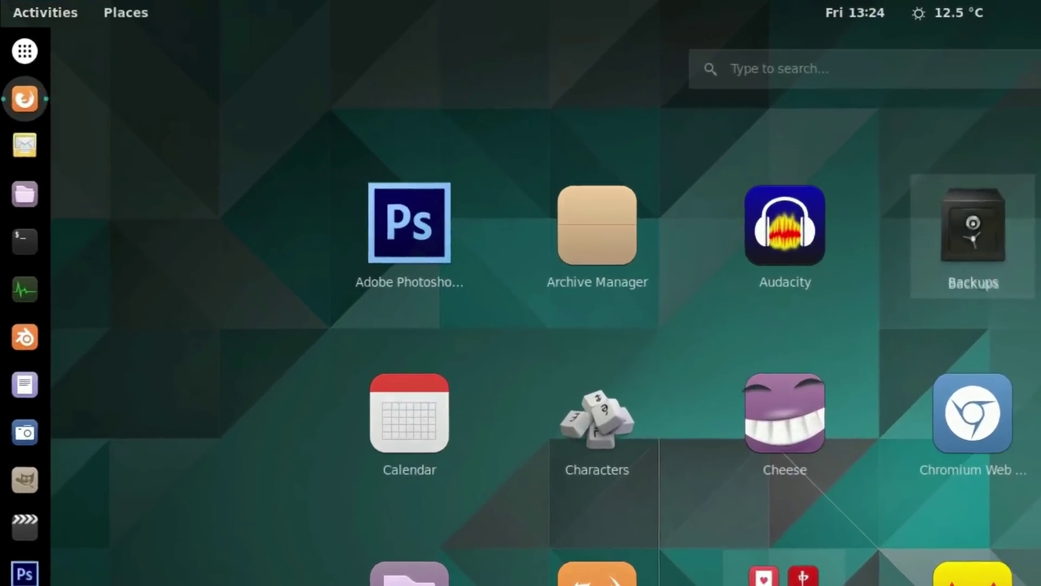
Launch Backups from the applications overview
click(576, 135)
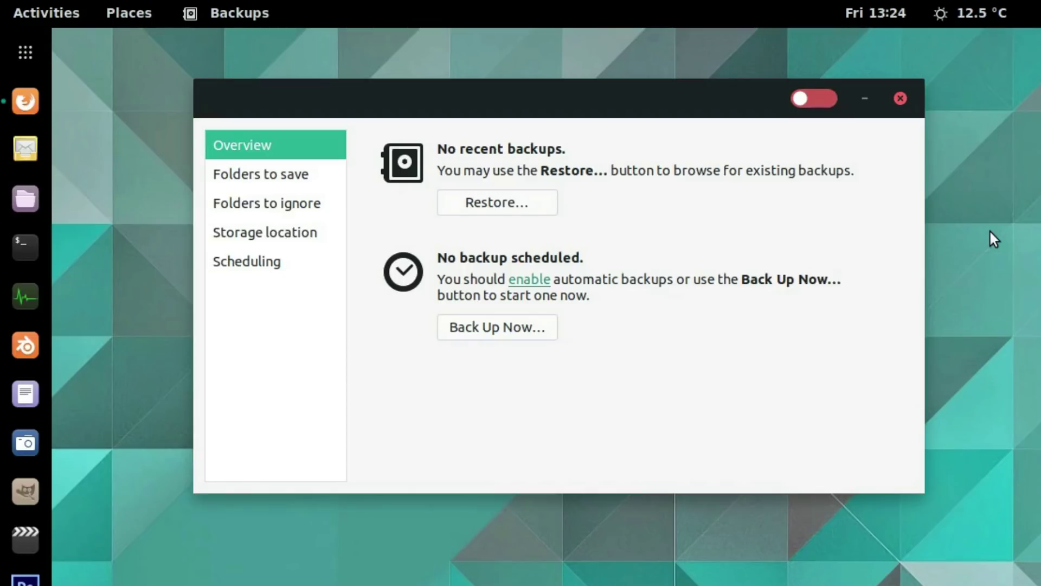
Enable automatic backups and confirm the Every frequency is set to Week
click(530, 278)
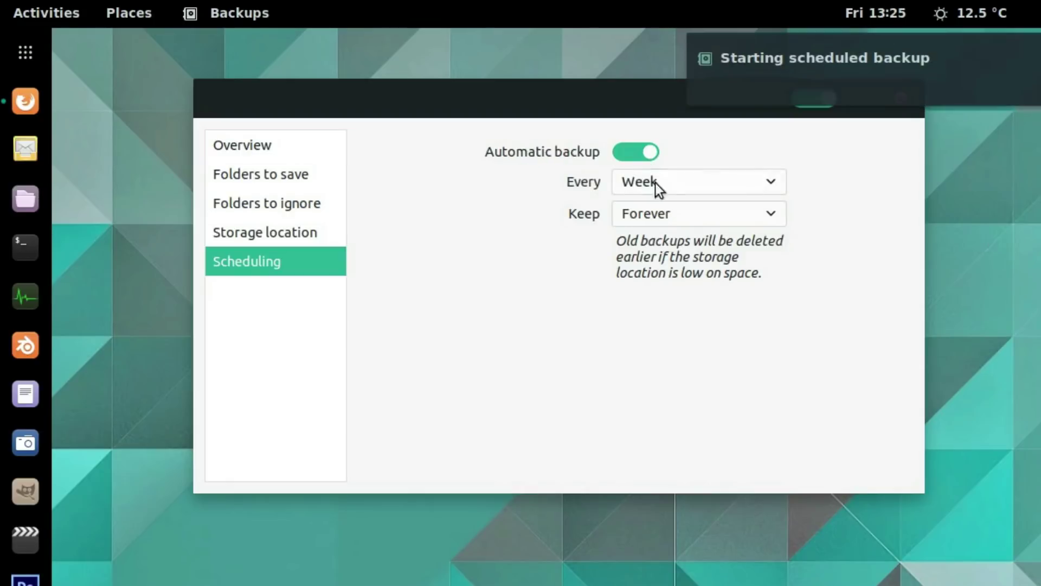
click(756, 190)
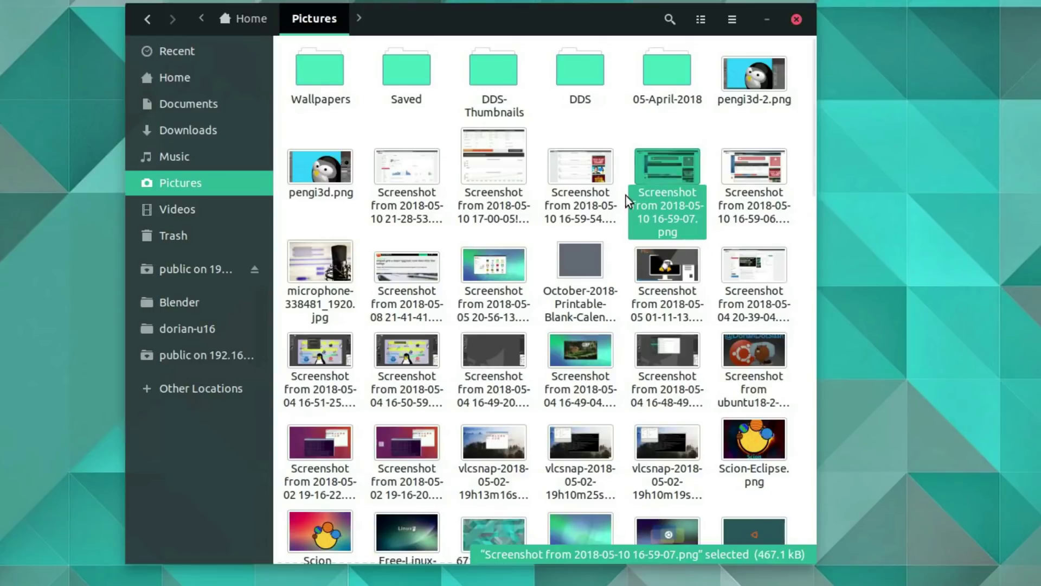
Check Revert to Previous Version… on a screenshot and Restore Missing Files… on the folder background
right_click(662, 178)
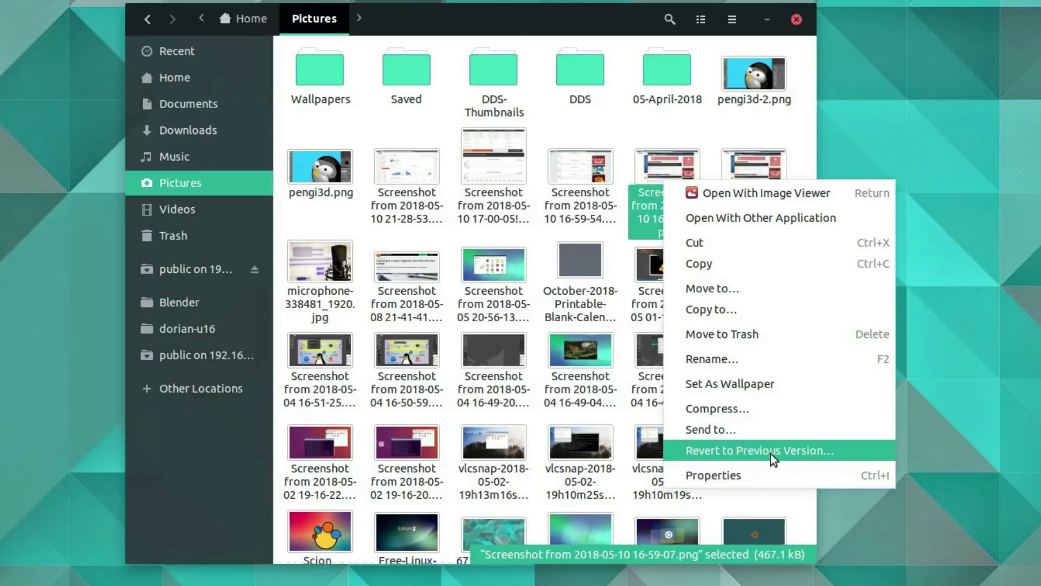
right_click(542, 256)
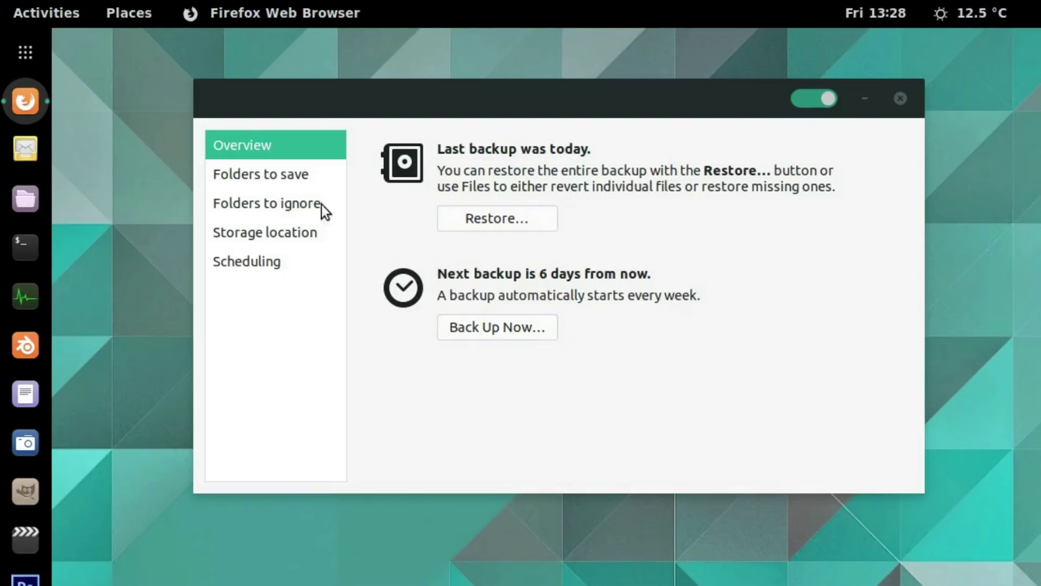
Review the Folders to save list, then switch Automatic backup off under Scheduling
click(274, 174)
click(434, 167)
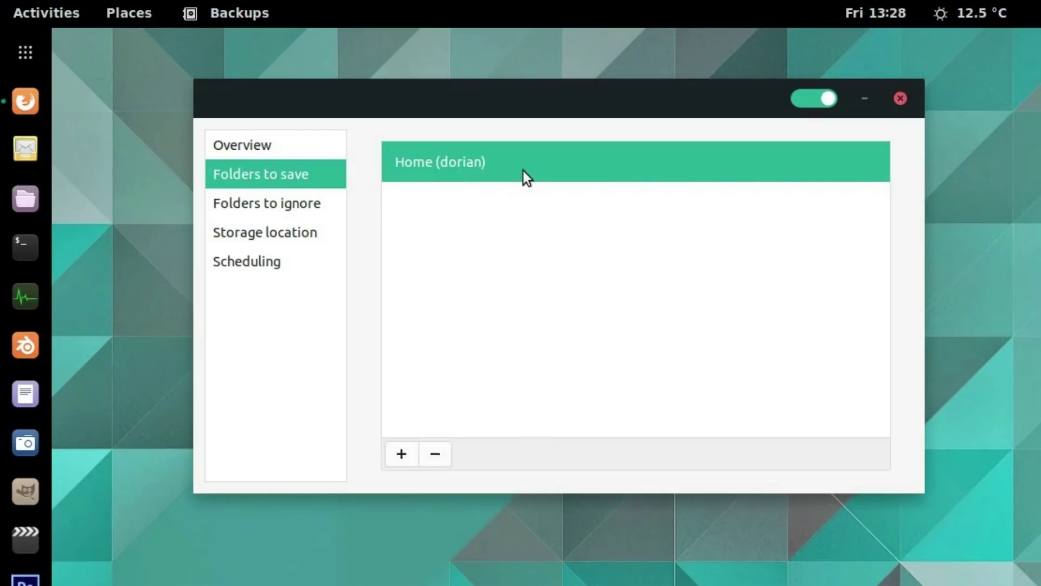
click(321, 206)
click(305, 262)
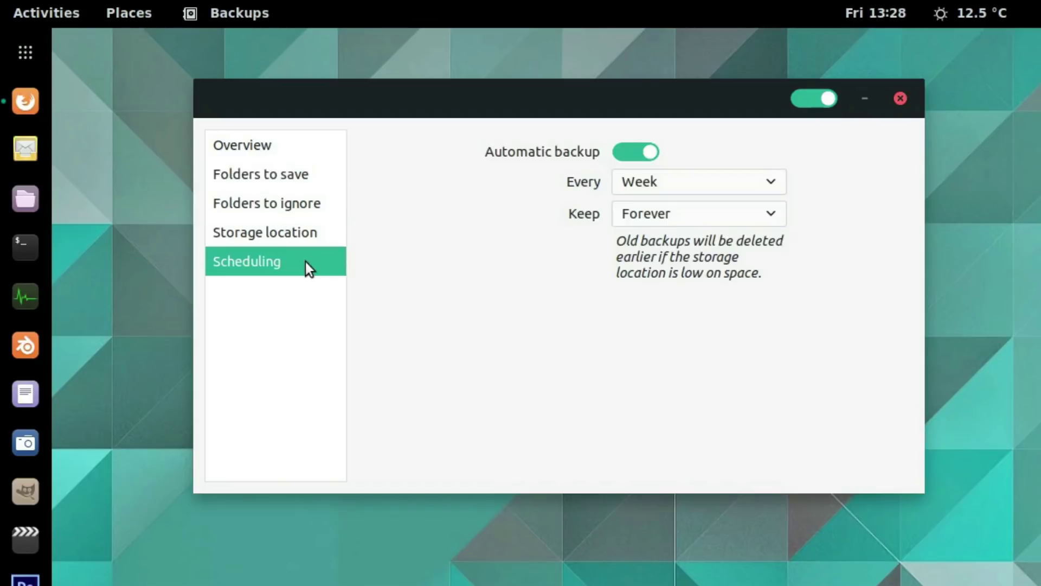
click(620, 151)
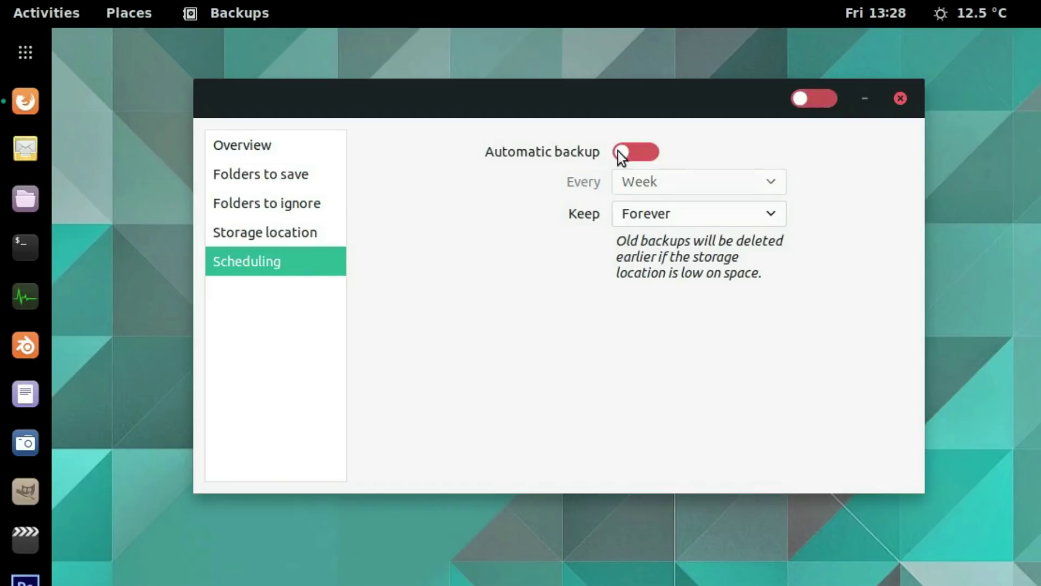
Select the ~/Downloads and Trash entries in Folders to ignore and start adding another folder
click(308, 215)
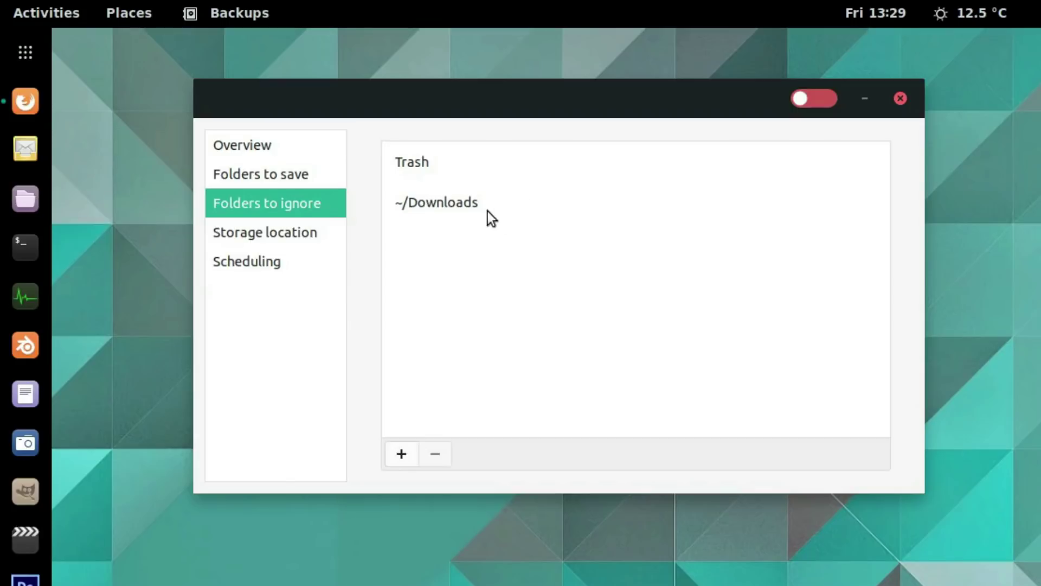
click(467, 208)
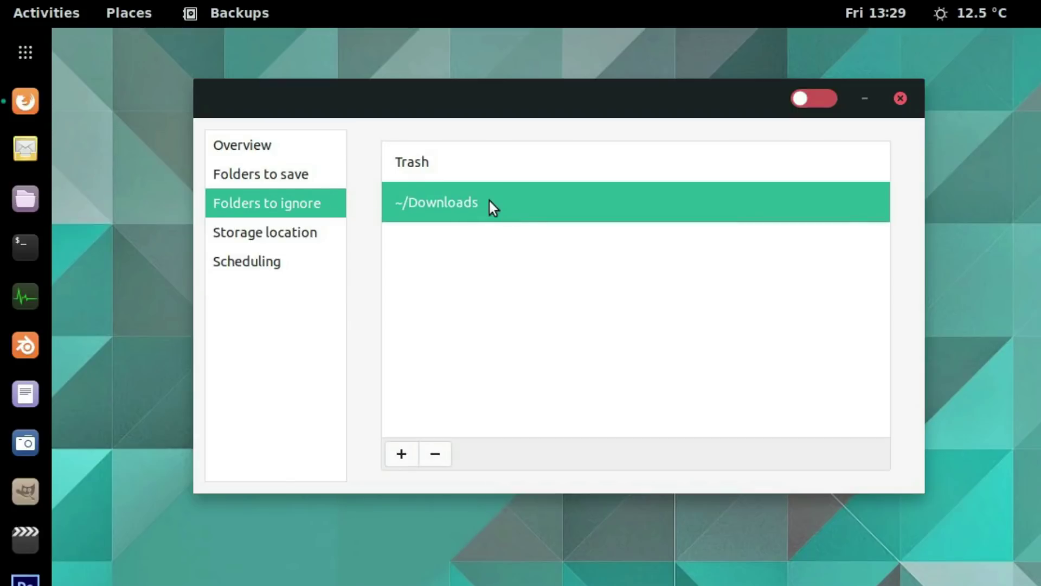
click(485, 160)
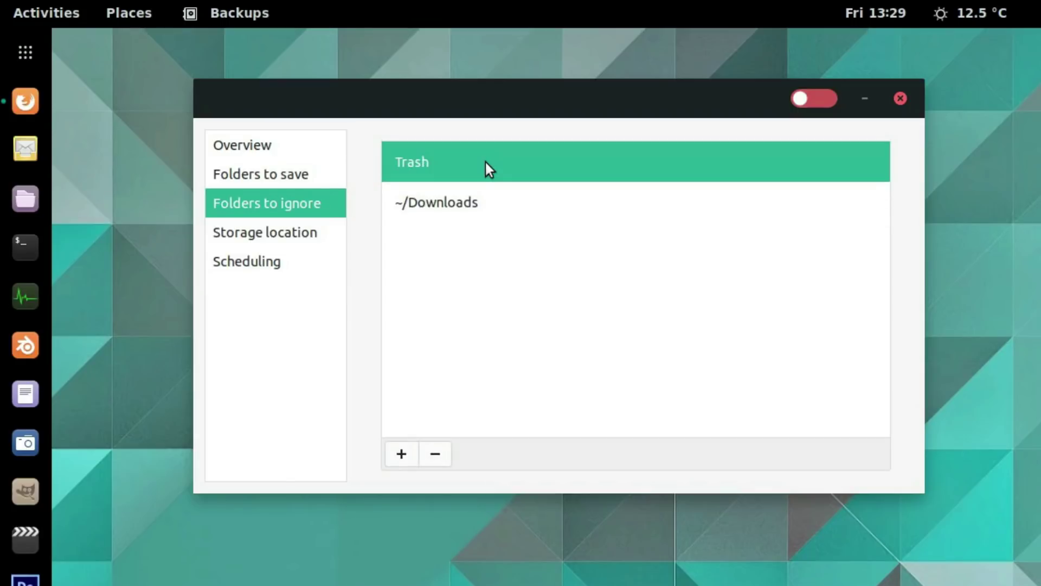
click(406, 457)
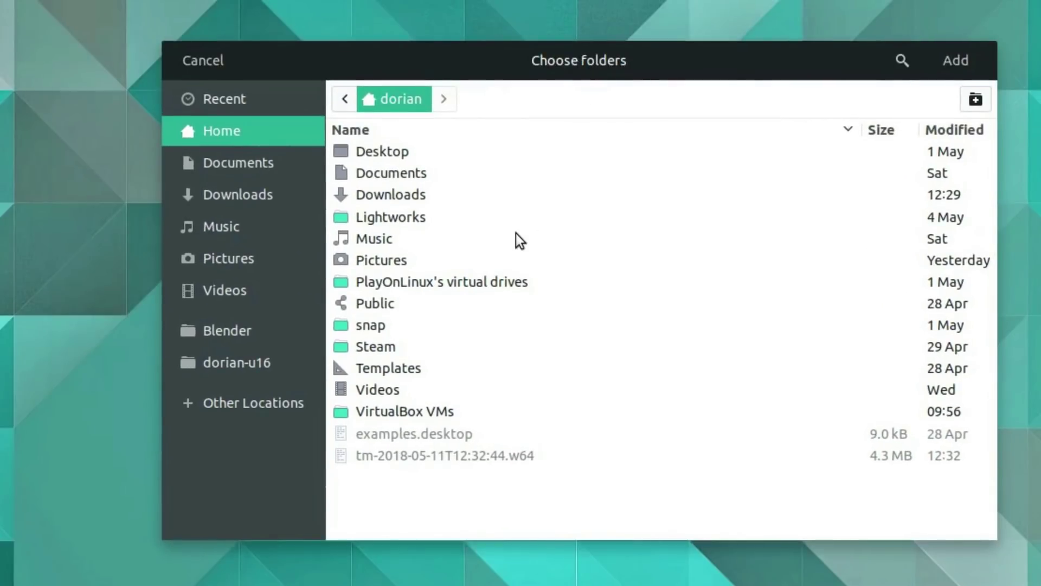
Show hidden folders in Choose folders and pick .cache, .steam and .thumbnails
key(ctrl+h)
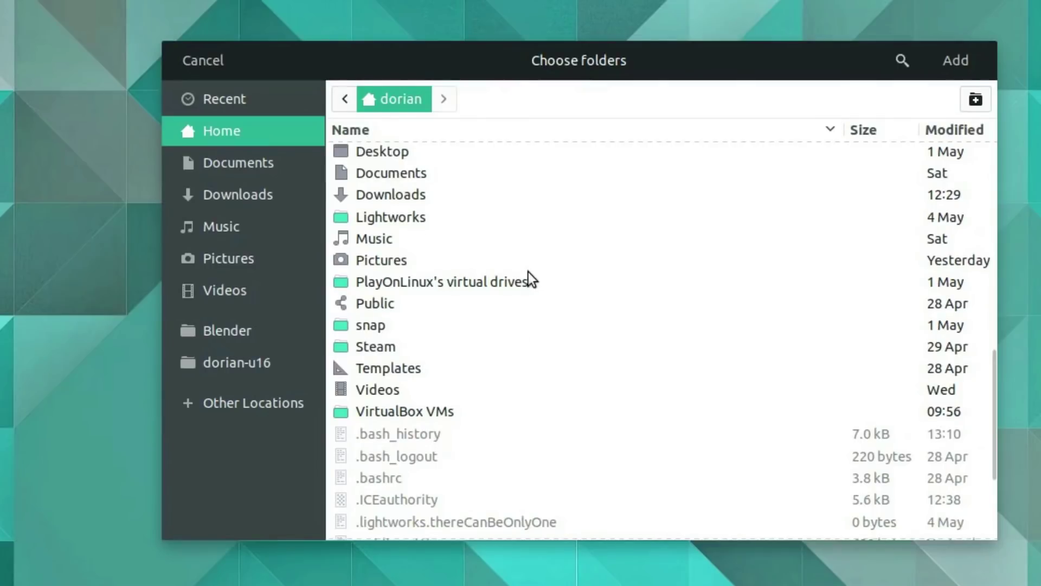
scroll(527, 273, up, 10)
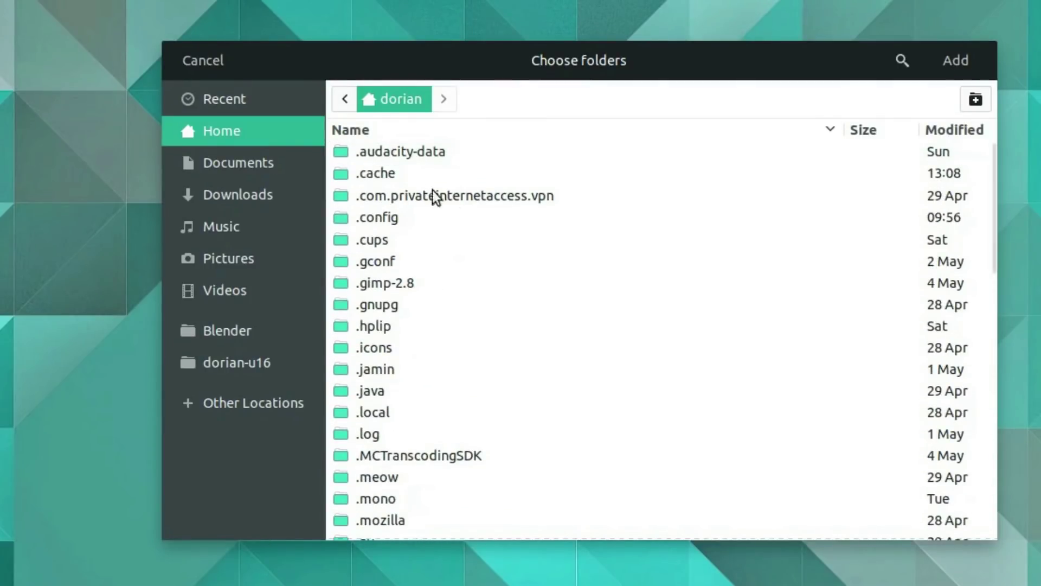
click(401, 173)
scroll(453, 340, down, 5)
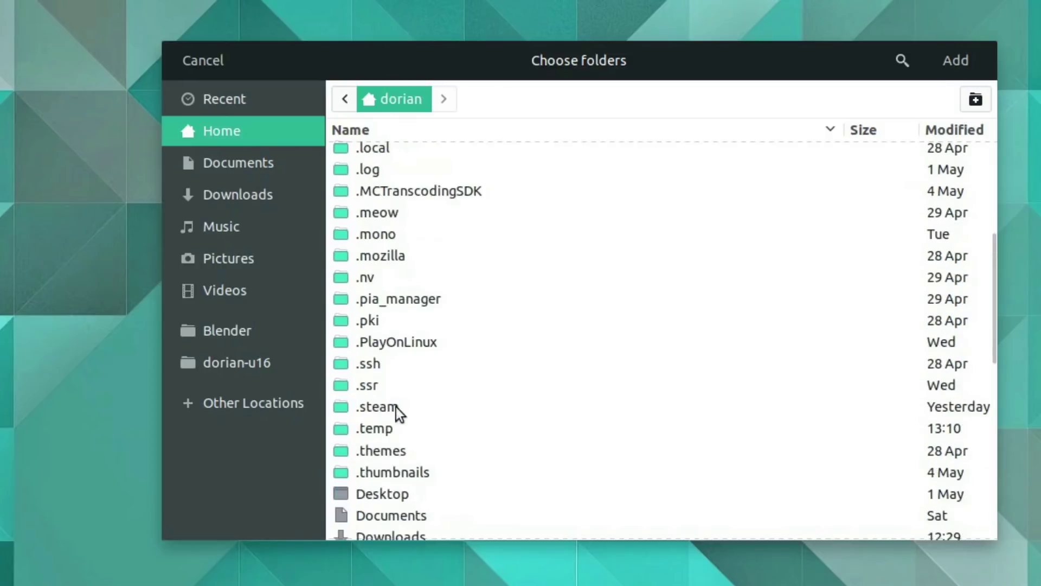
click(392, 412)
scroll(473, 370, up, 5)
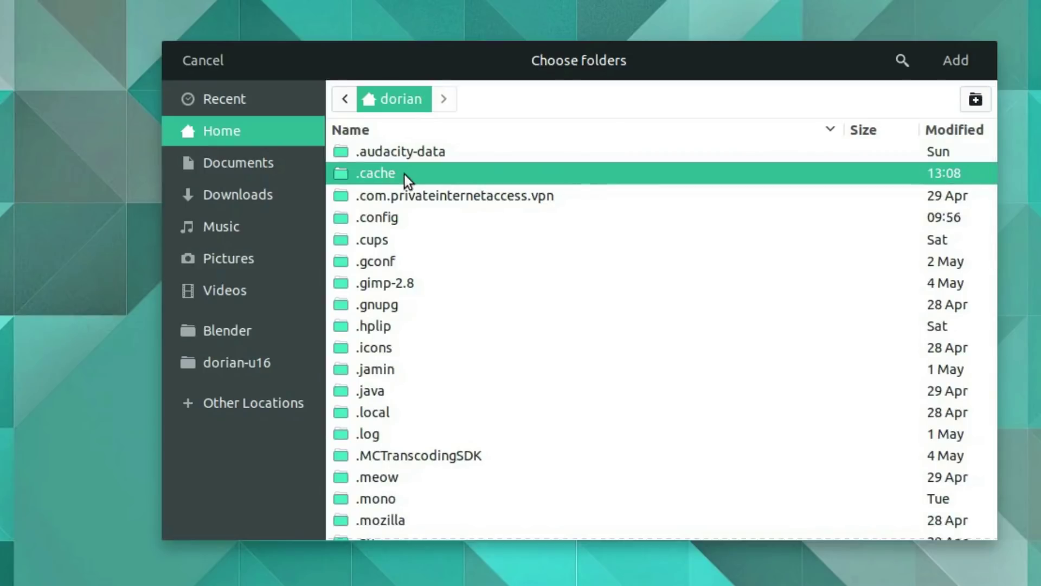
key(Page_Down)
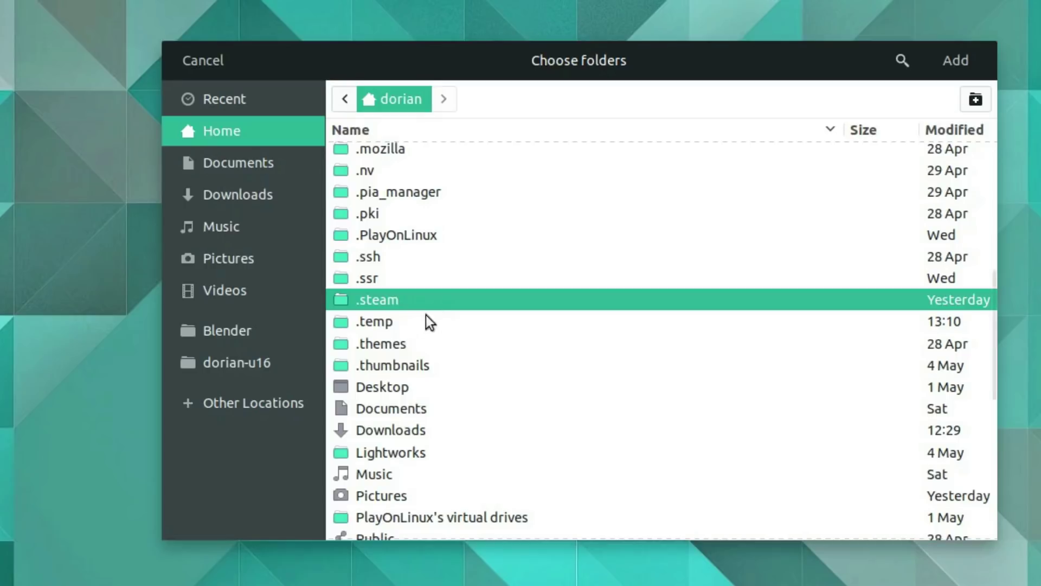
click(406, 369)
scroll(421, 258, up, 6)
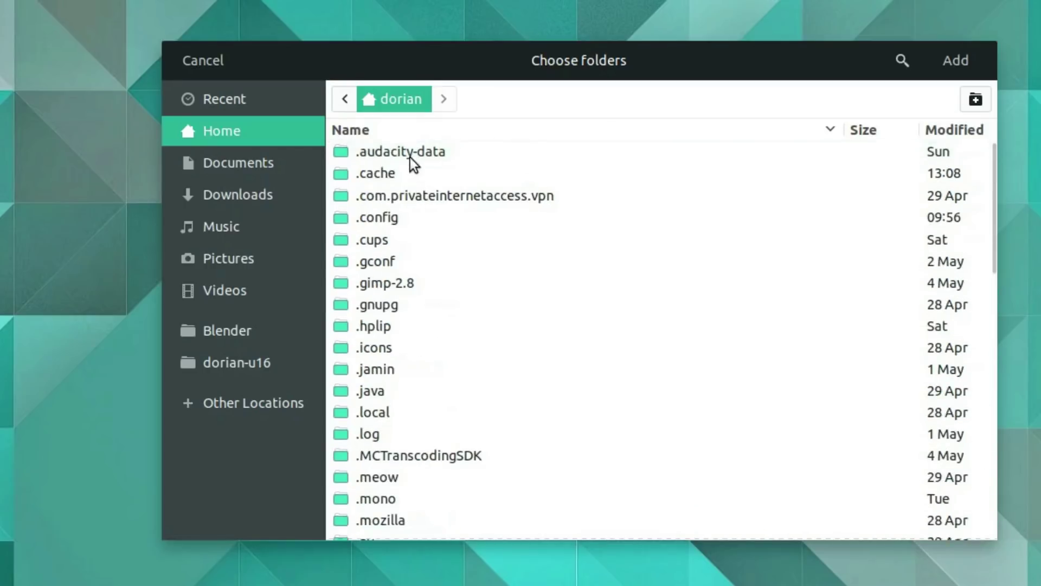
Select all hidden folders, including .themes and .icons, and add them to the ignore list
key(ctrl+a)
scroll(455, 236, down, 5)
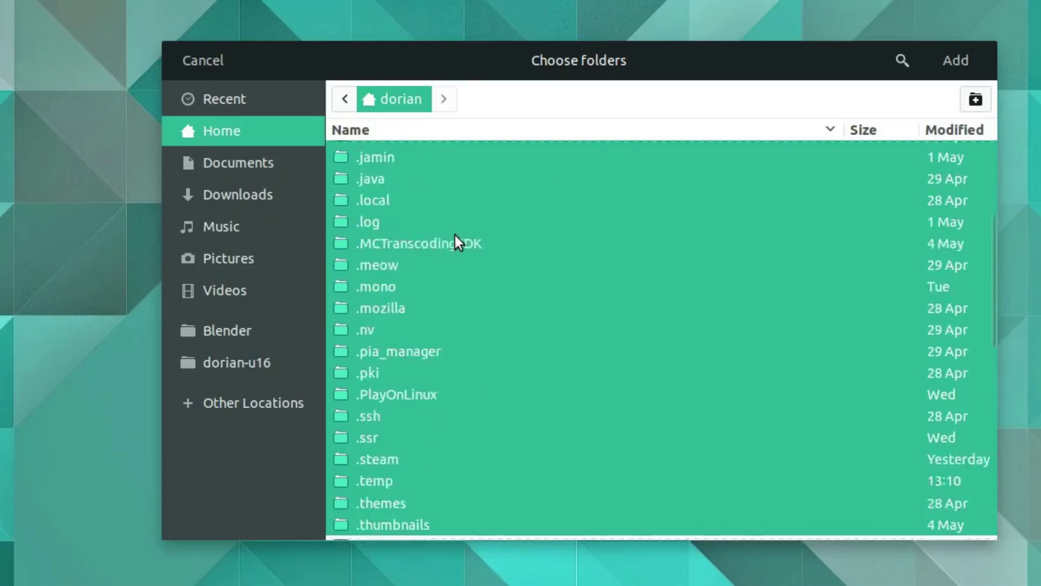
scroll(454, 235, up, 2)
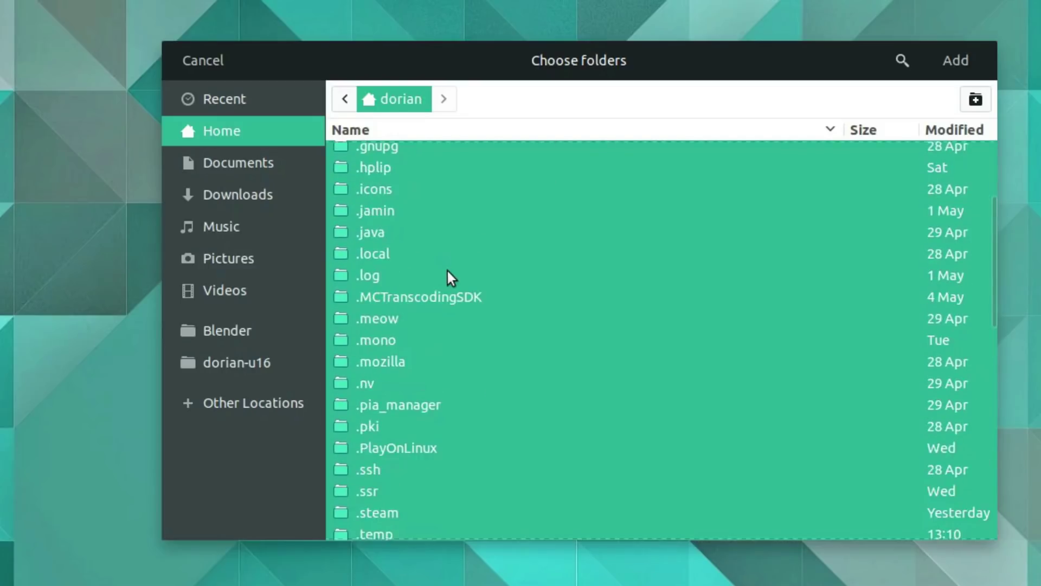
scroll(448, 271, down, 5)
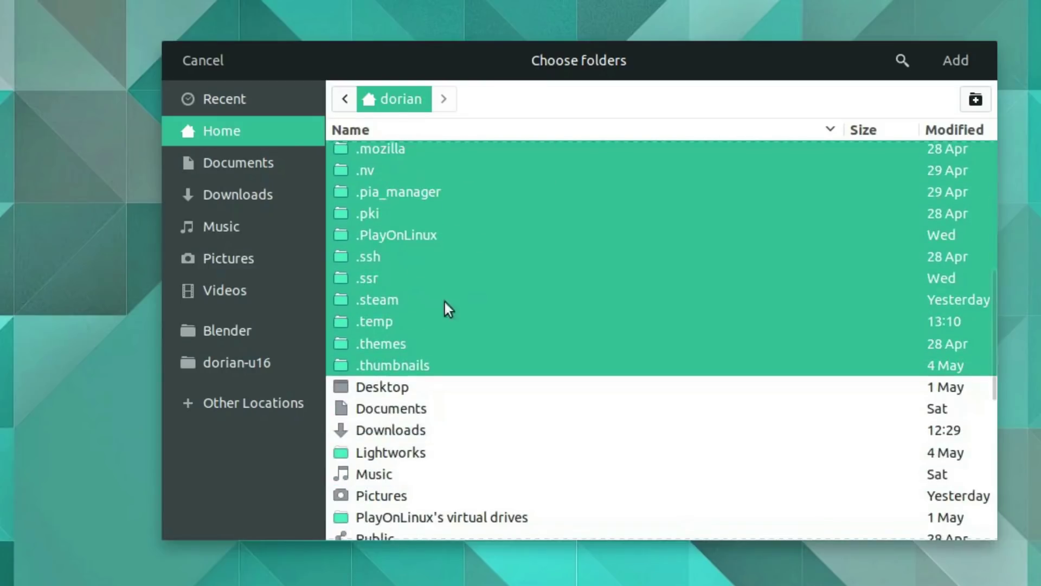
ctrl+click(404, 346)
scroll(488, 285, up, 3)
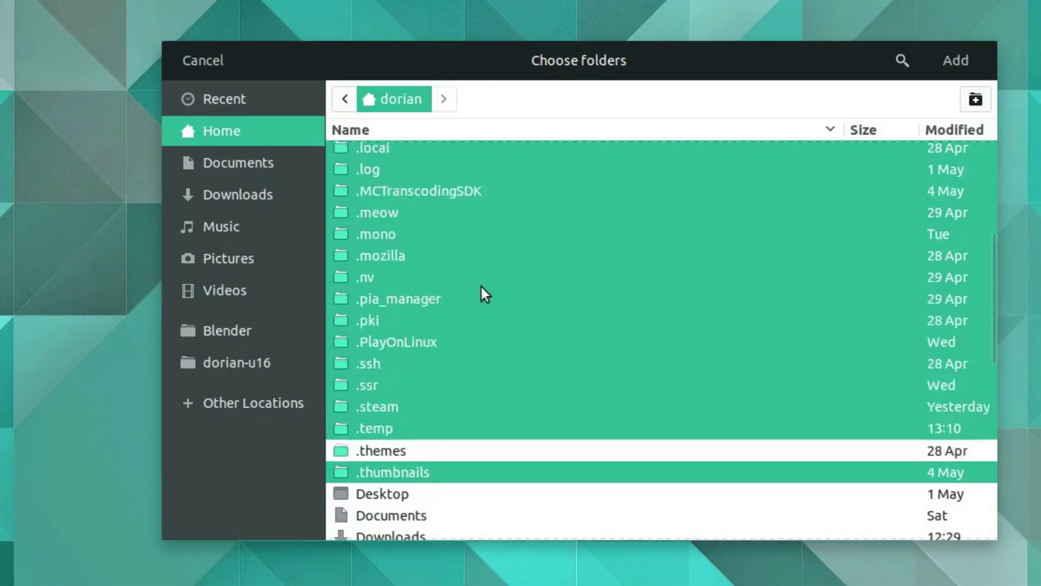
scroll(479, 287, up, 5)
ctrl+click(377, 300)
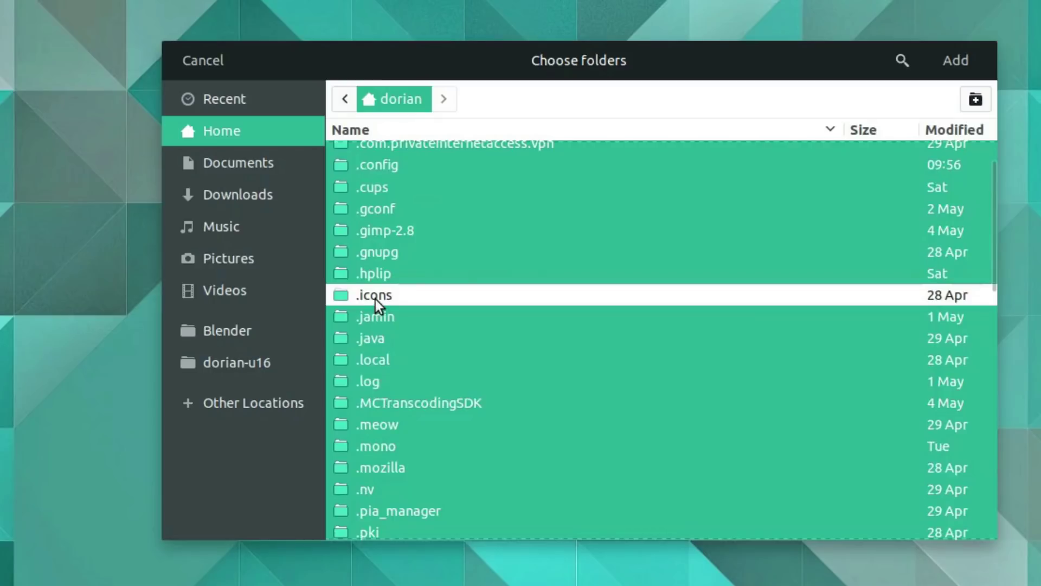
scroll(469, 271, down, 7)
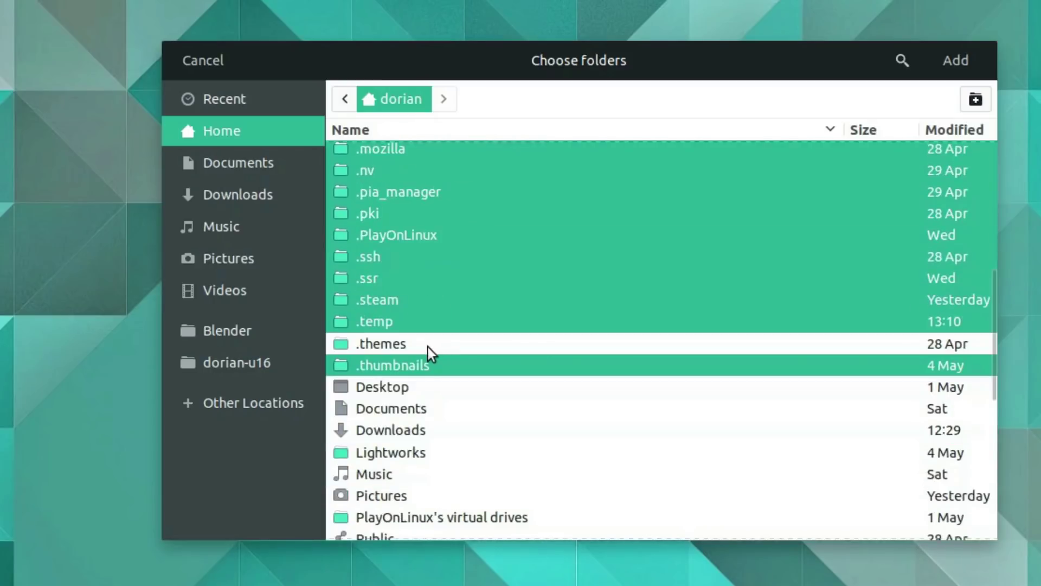
ctrl+click(428, 347)
scroll(460, 302, up, 7)
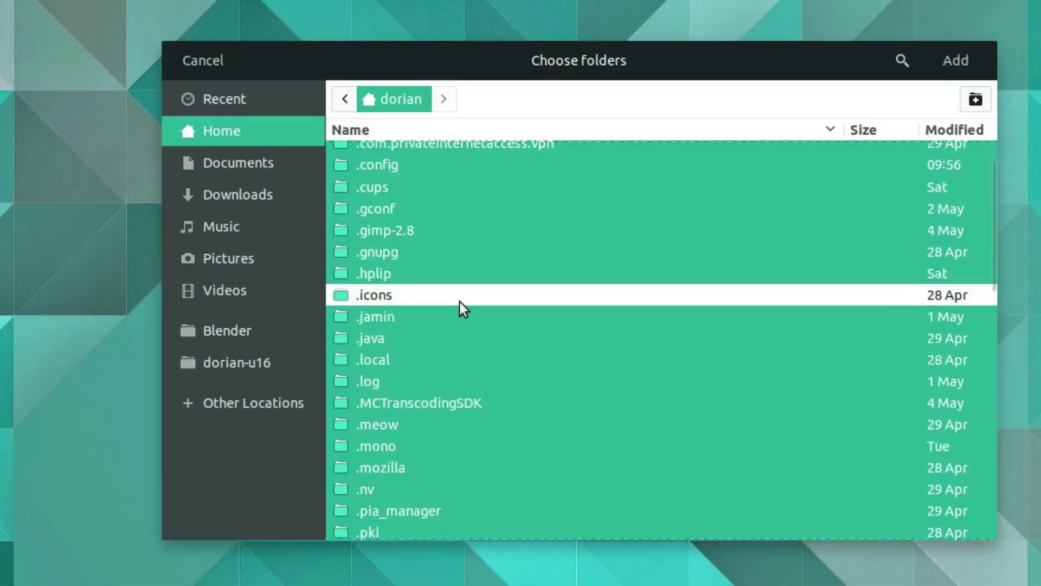
ctrl+click(400, 353)
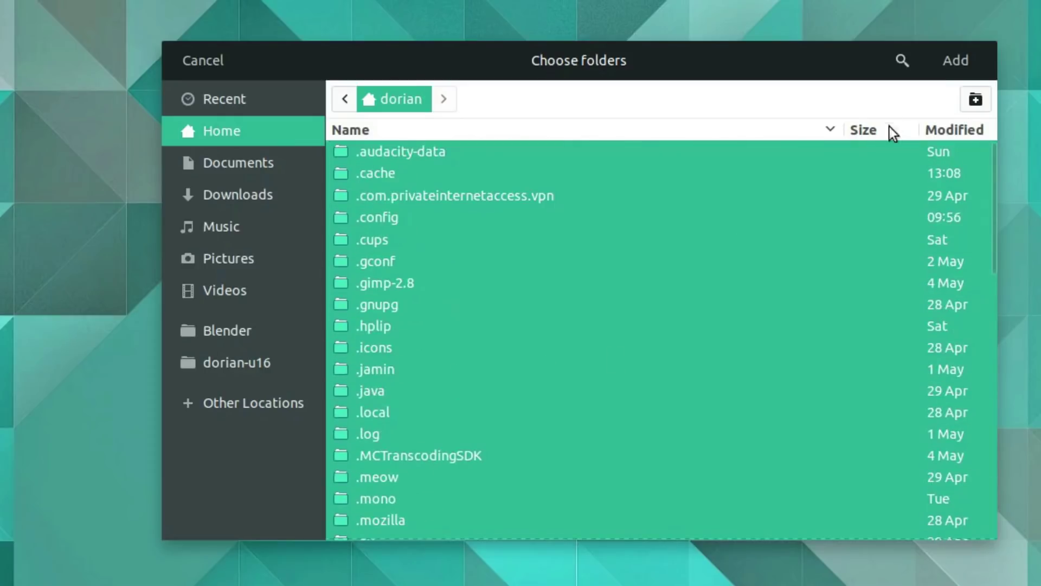
click(960, 66)
scroll(680, 258, down, 3)
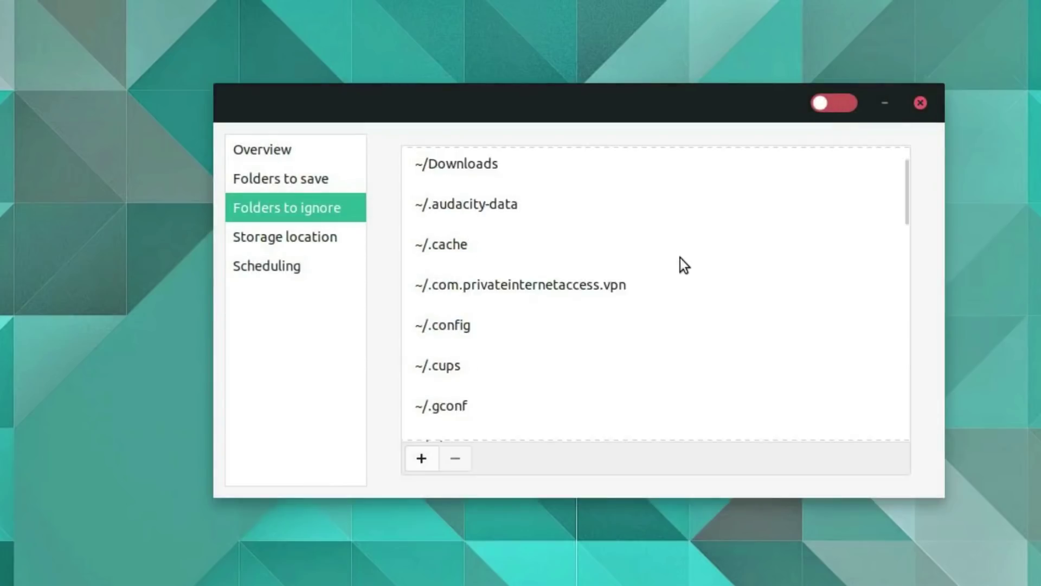
scroll(674, 281, down, 5)
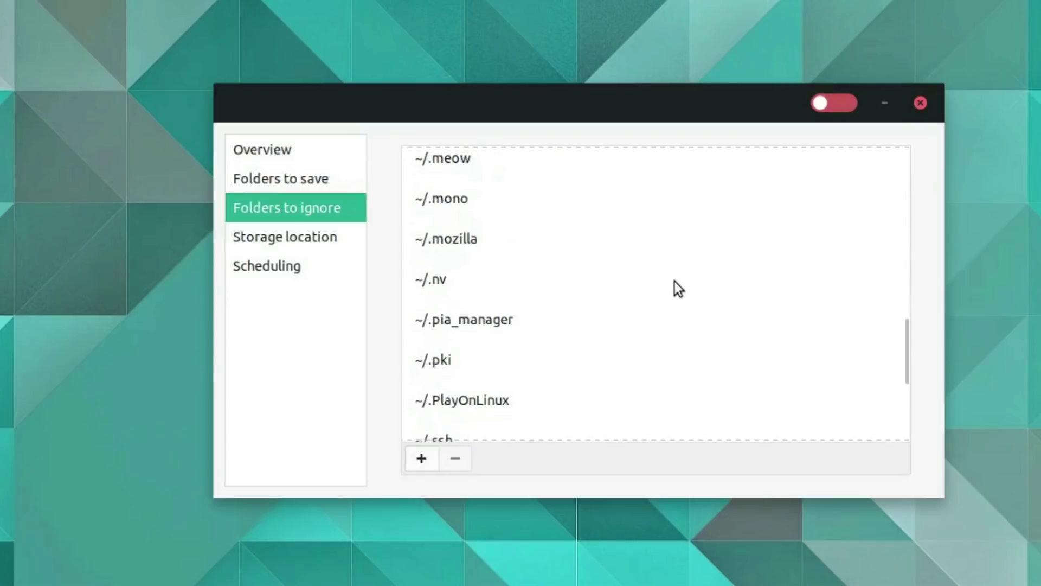
scroll(675, 281, down, 1)
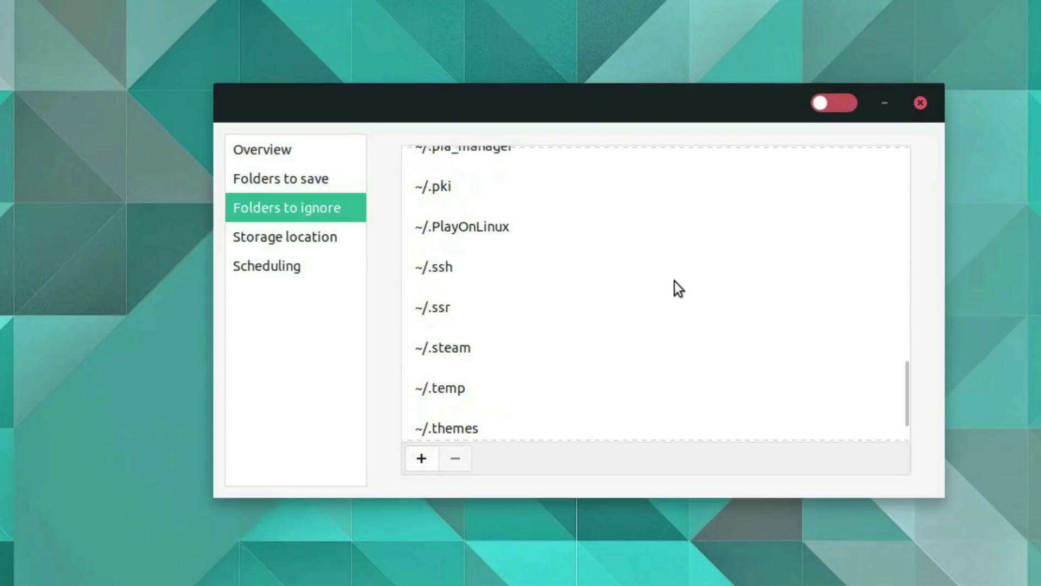
scroll(604, 302, up, 3)
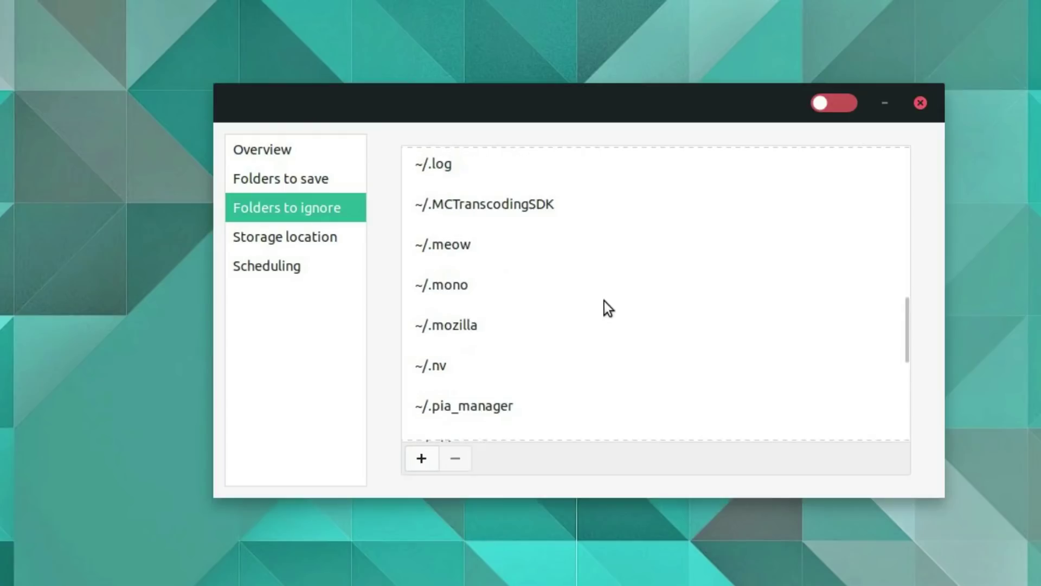
scroll(604, 300, up, 3)
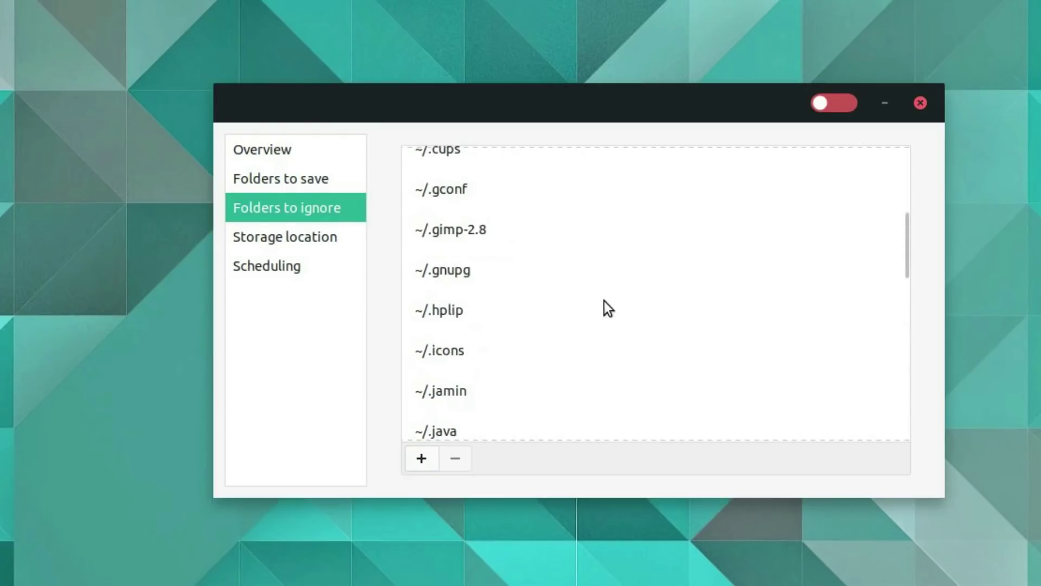
scroll(604, 301, up, 2)
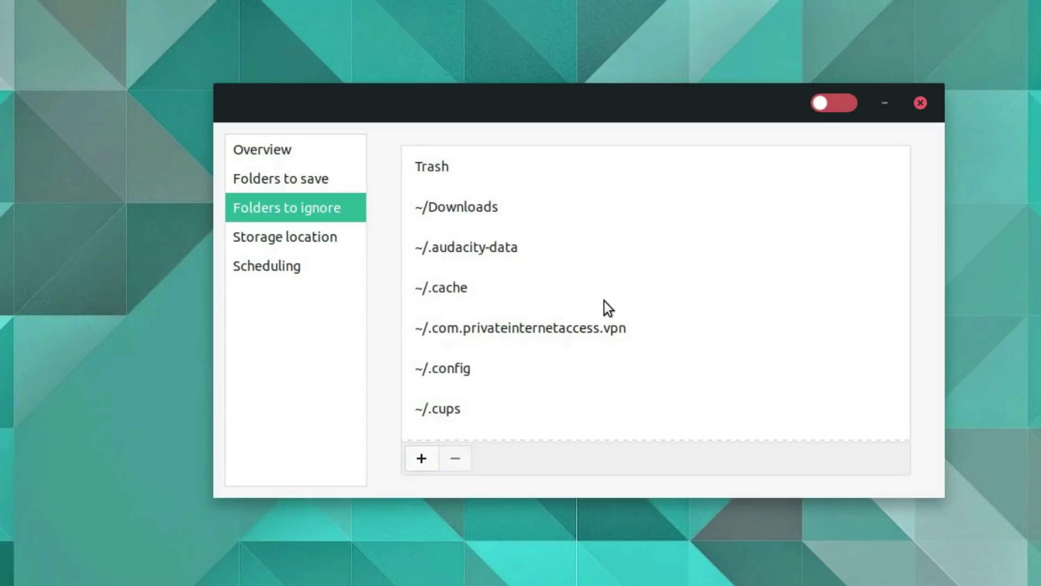
scroll(453, 336, down, 2)
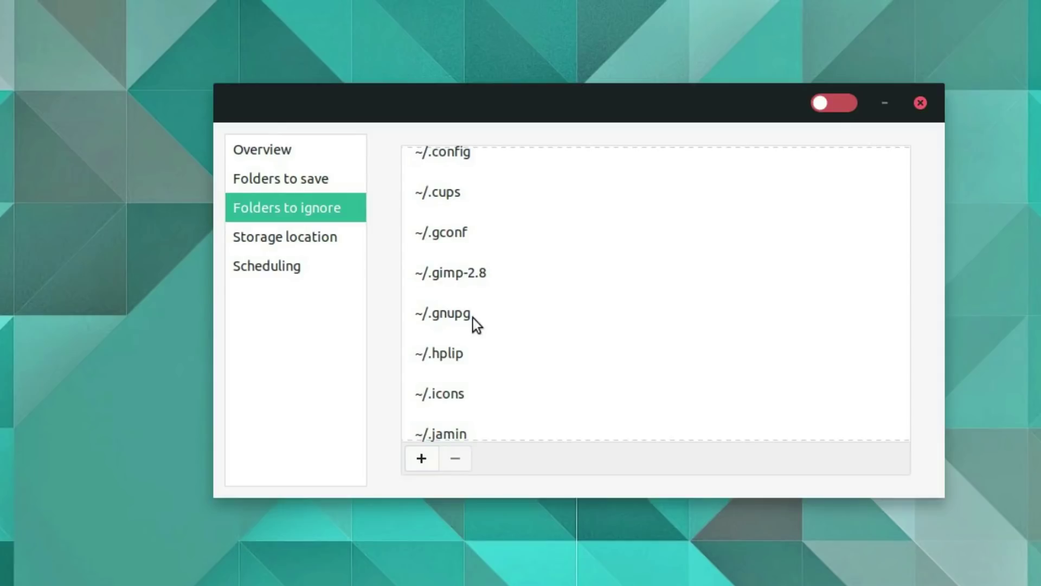
Remove ~/.gimp-2.8 from Folders to ignore, then view the Storage location settings
click(456, 279)
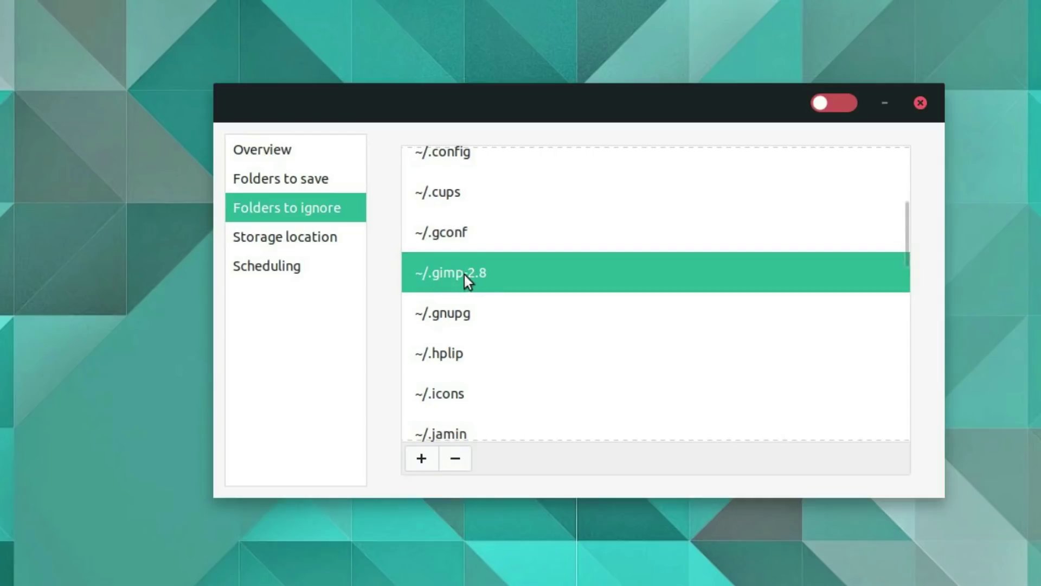
click(451, 460)
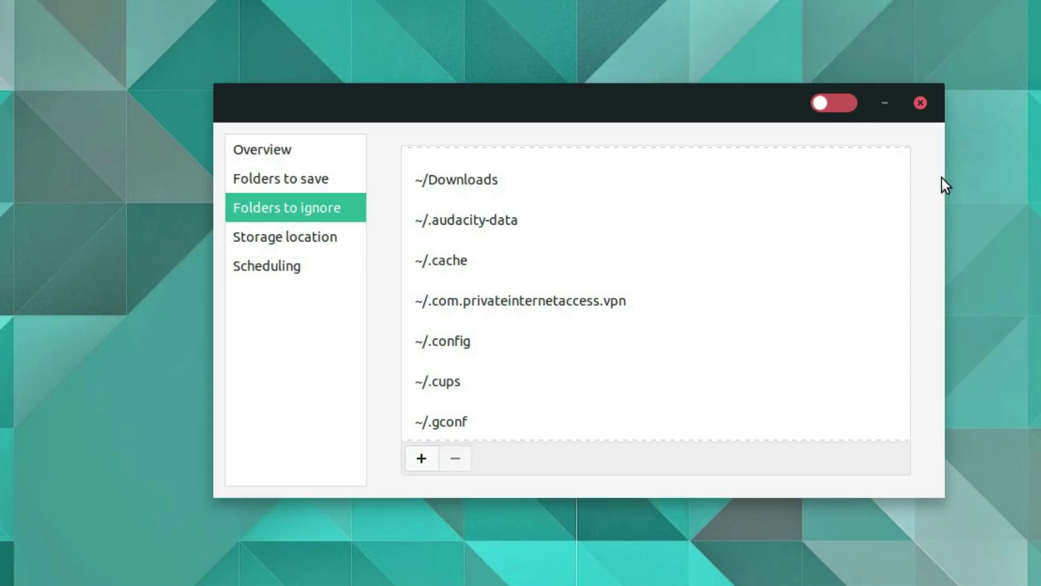
click(324, 240)
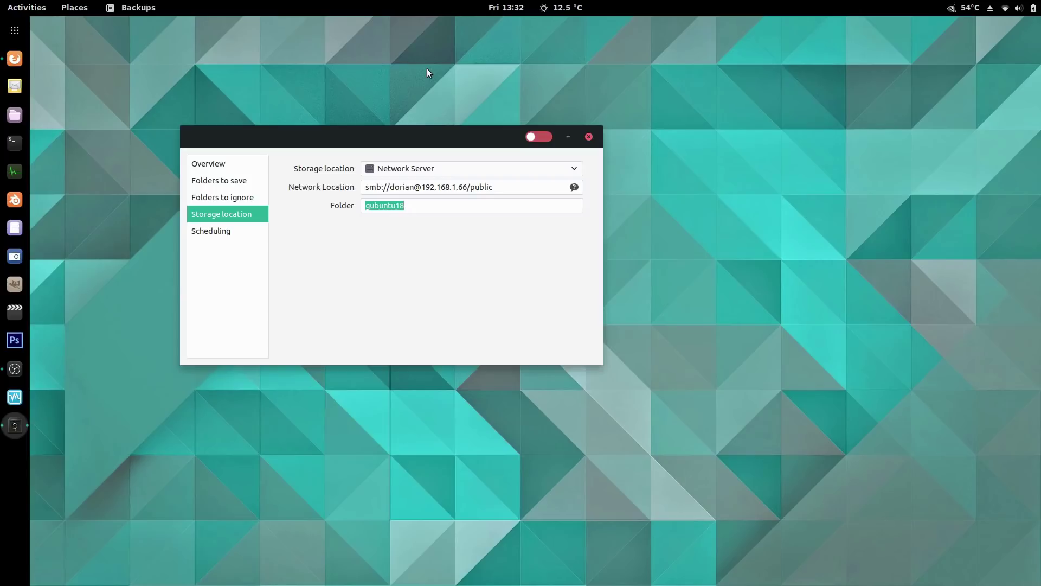
Check Overview and the storage type list, keeping Network Server, then open Files on Home with Super+E
click(206, 169)
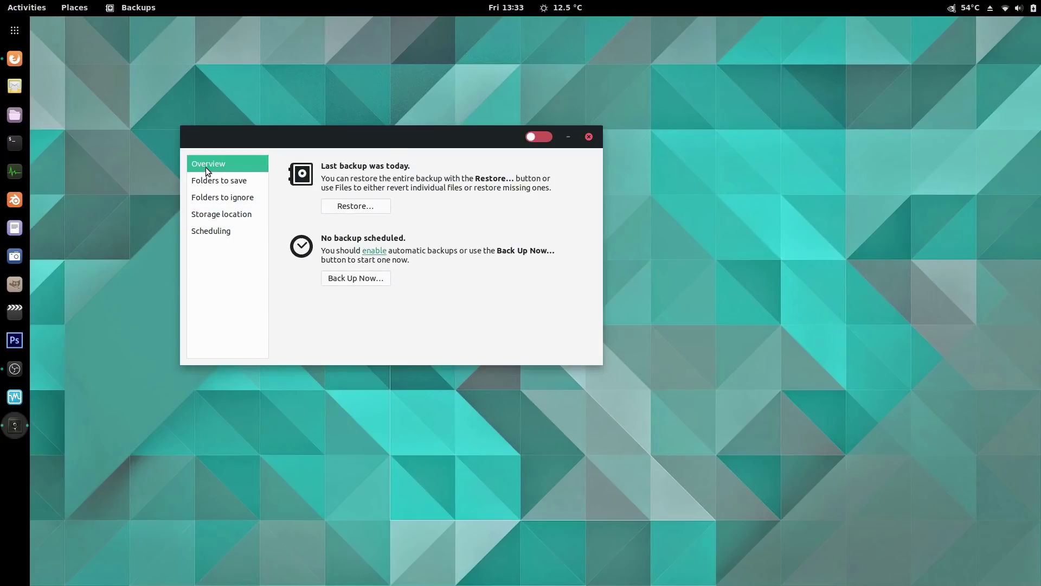
click(232, 214)
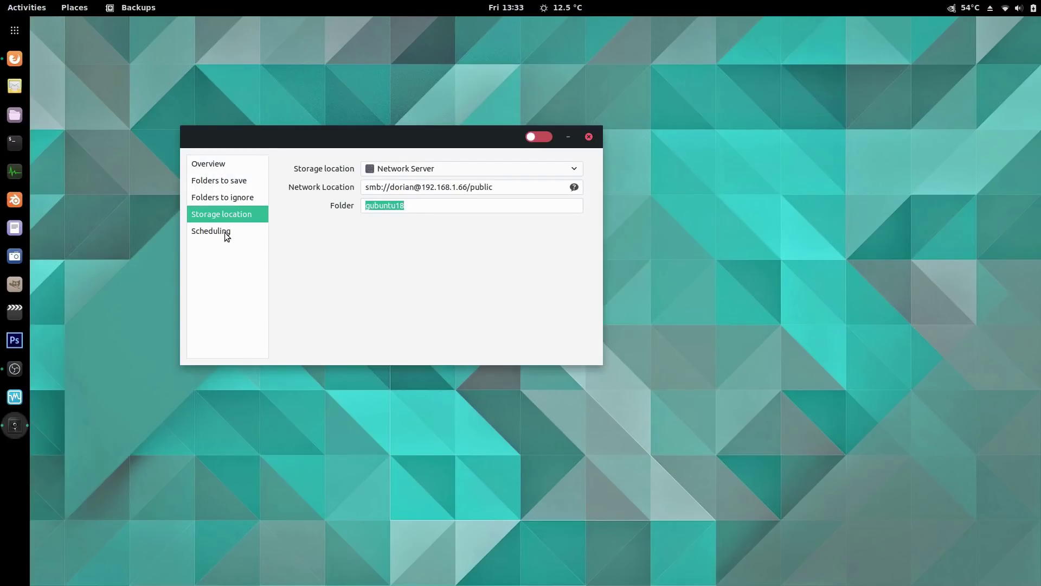
click(429, 169)
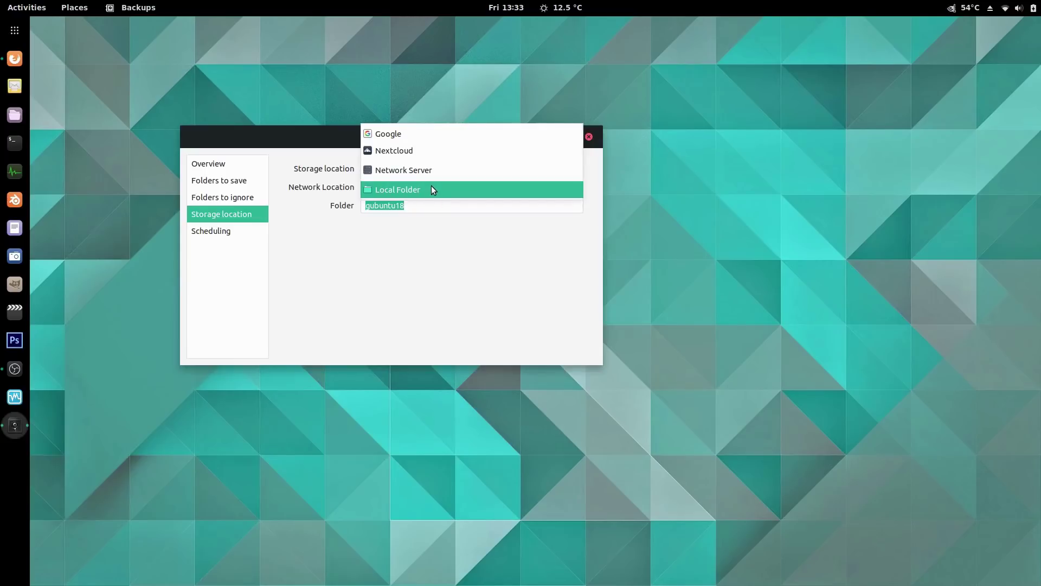
click(326, 144)
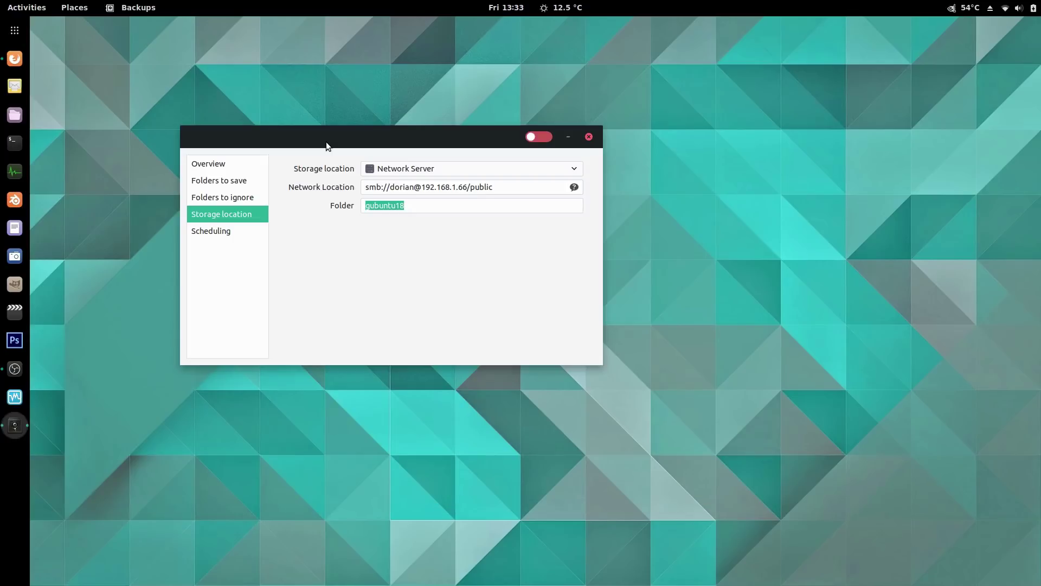
key(super+e)
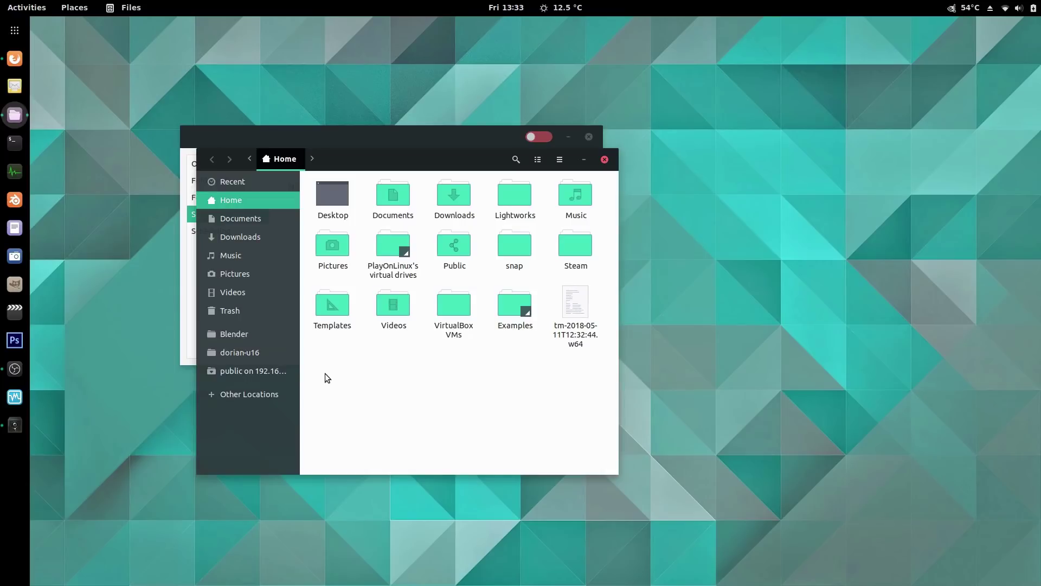
Open the 'public on 192.168.1.66' share from the Files sidebar
click(262, 370)
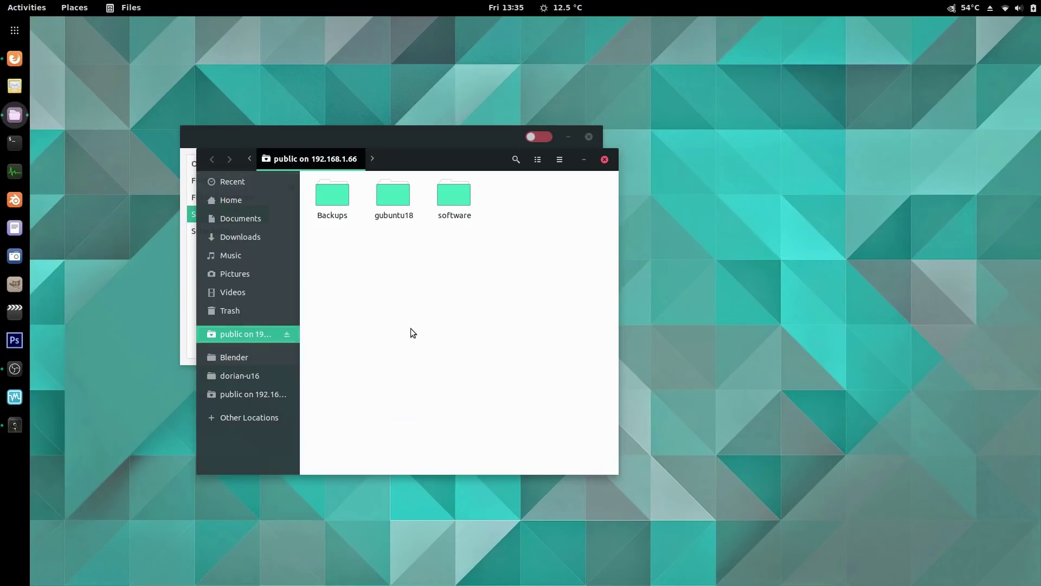
Connect Files to smb://192.168.1.66/ from Recent Servers and move its window to the right
click(239, 418)
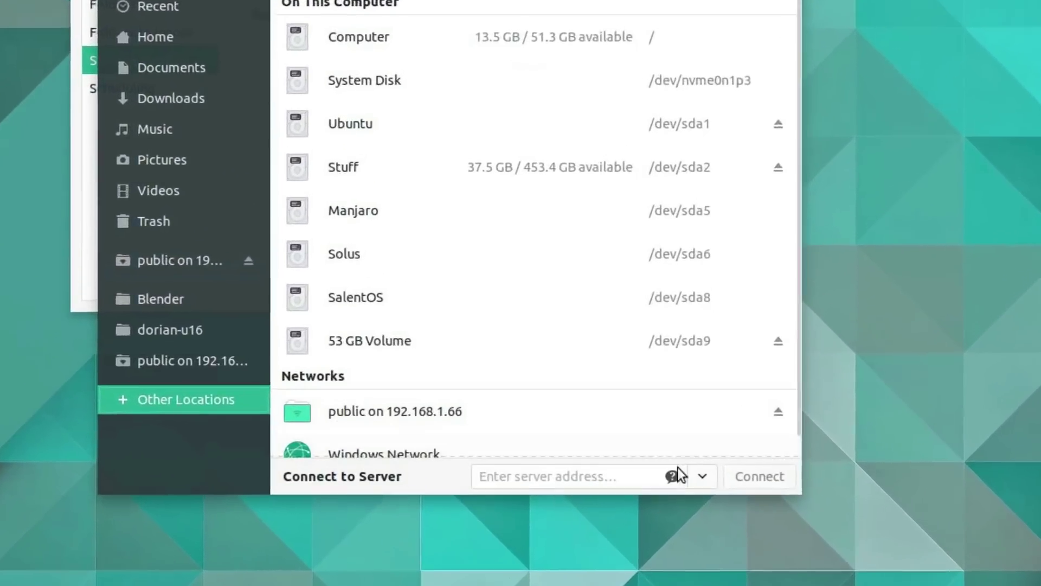
click(553, 463)
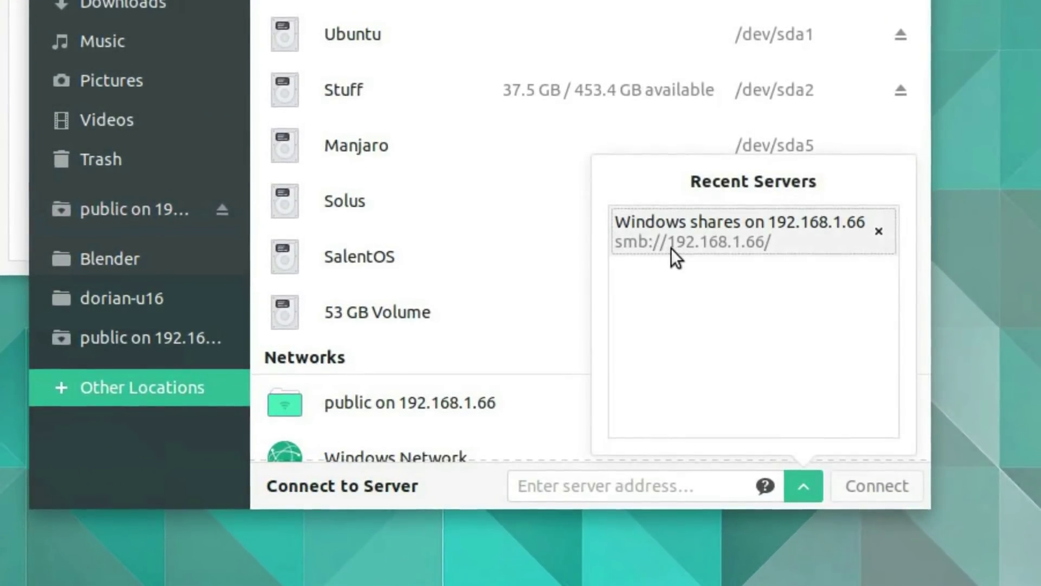
click(764, 245)
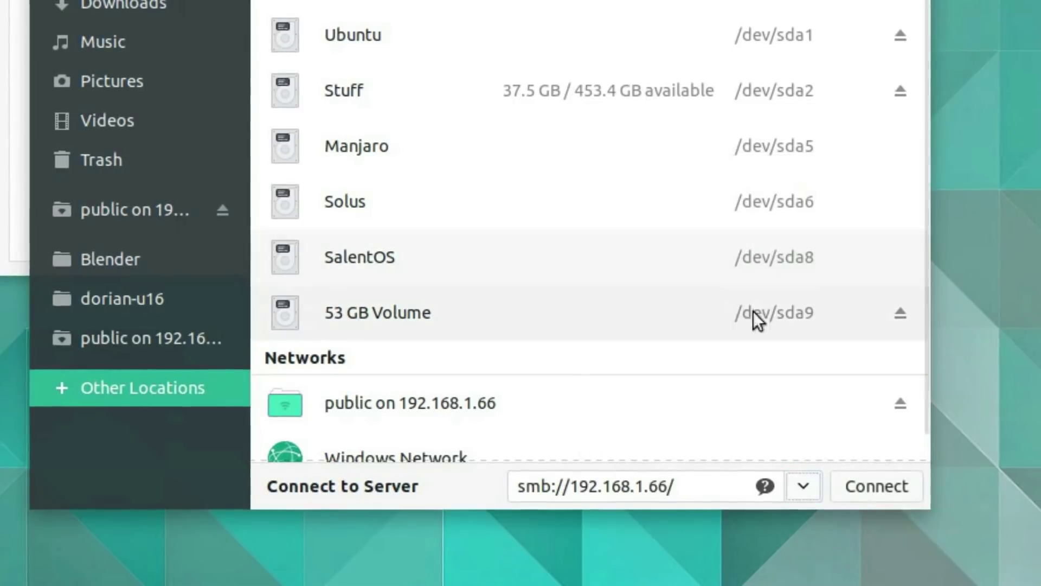
click(883, 490)
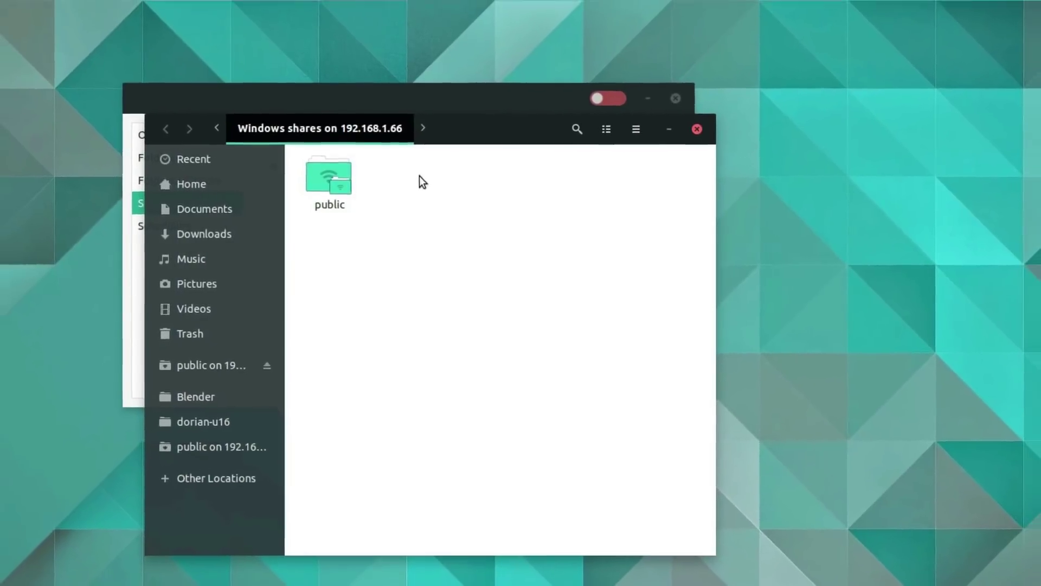
drag(448, 136, 873, 179)
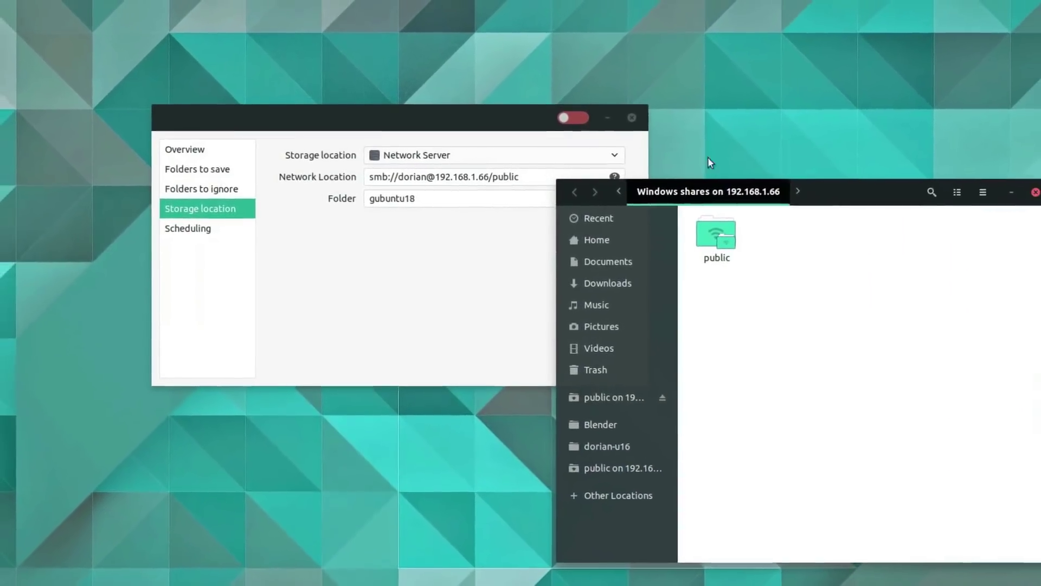
Leave Network Server as the storage location and open the public share in Files
click(490, 125)
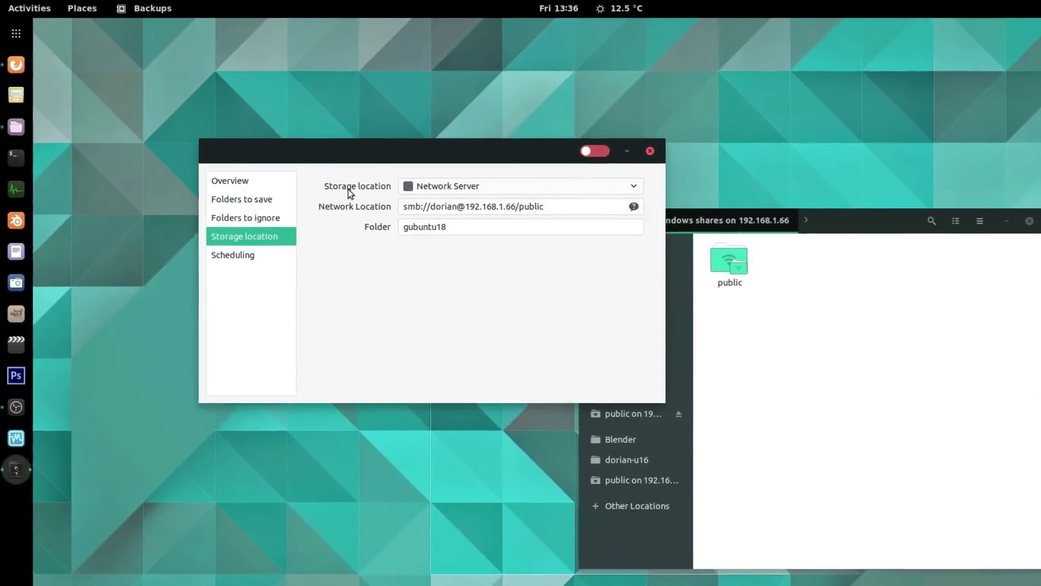
click(450, 174)
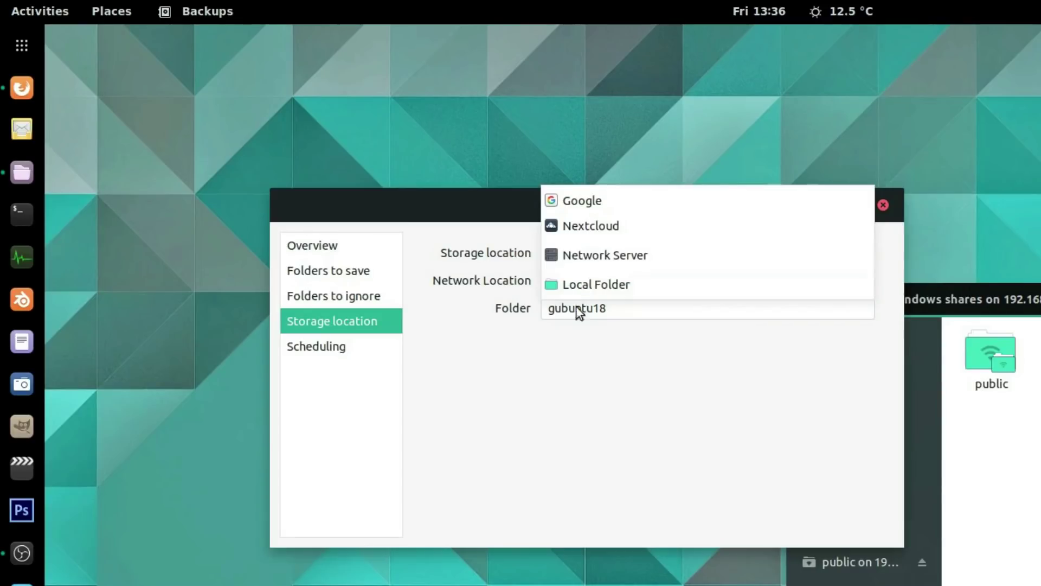
click(539, 417)
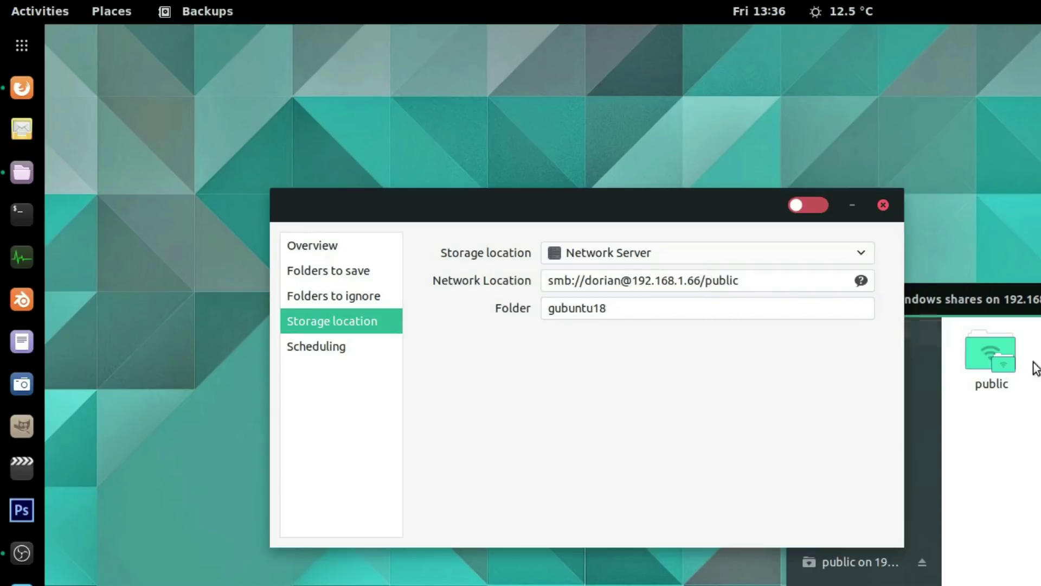
click(1023, 384)
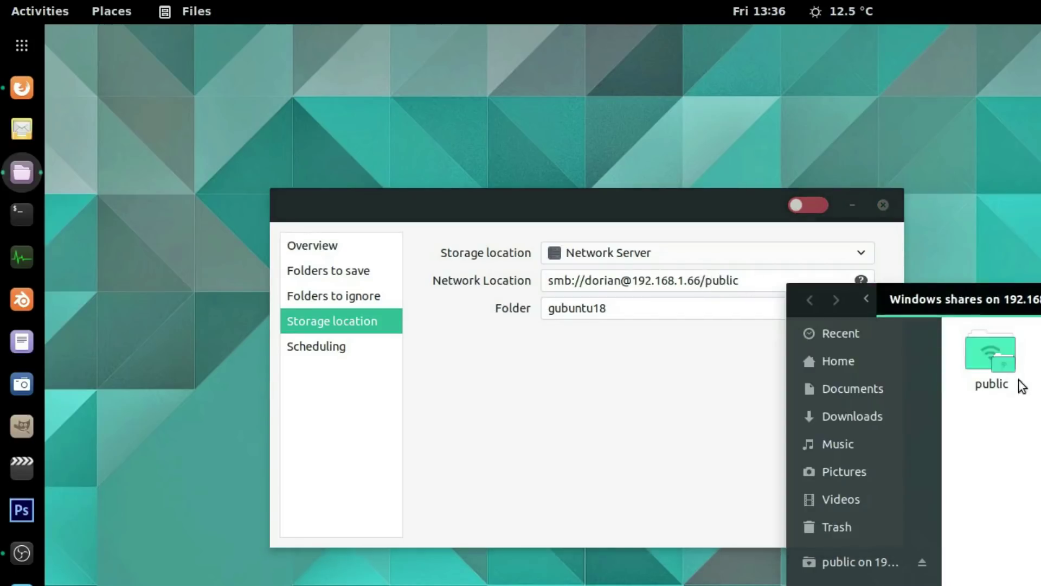
double_click(994, 354)
click(610, 320)
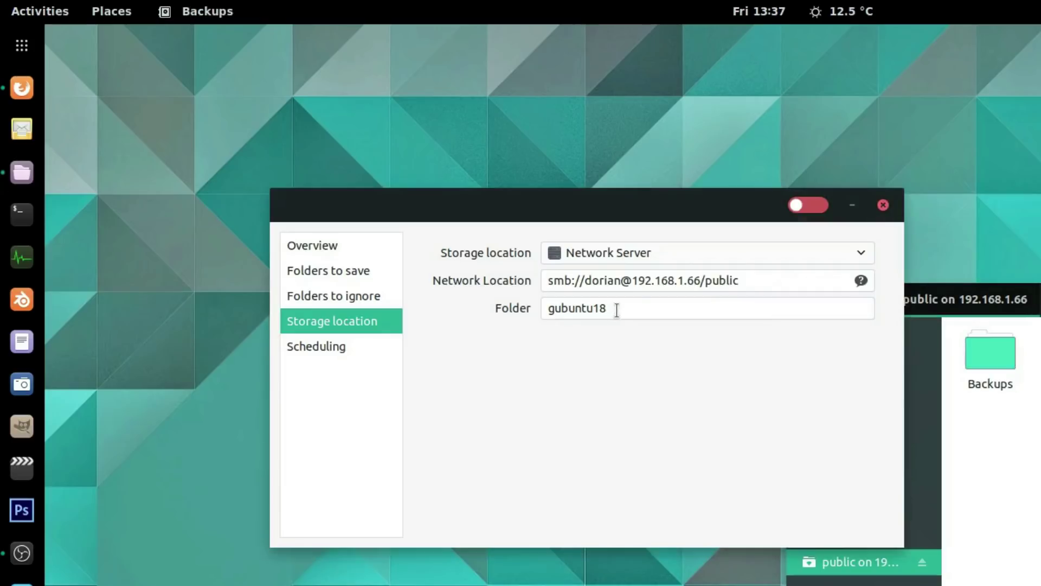
Select the gubuntu18 folder on the public network share
drag(976, 299, 651, 366)
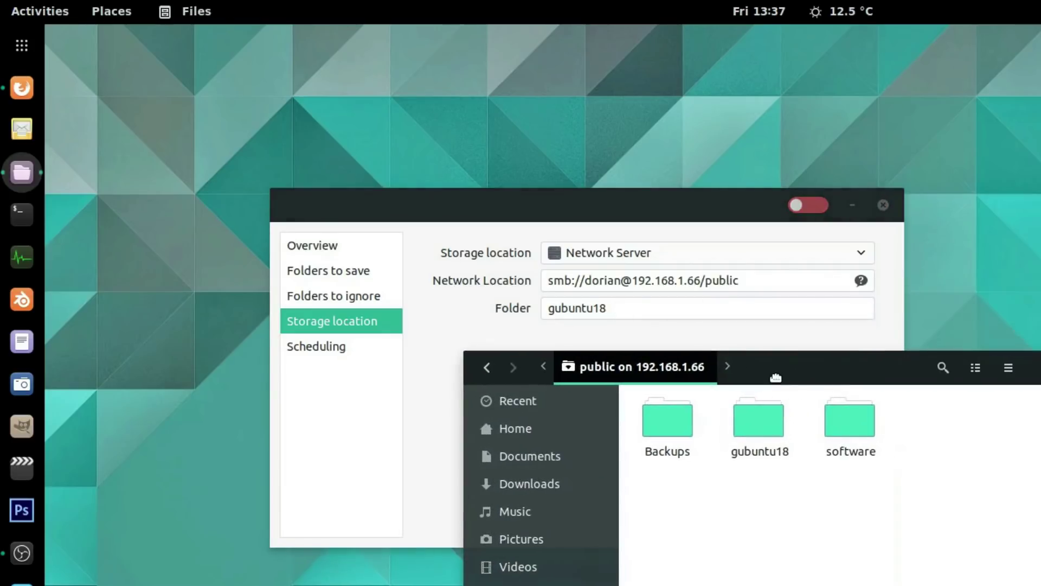
click(760, 427)
click(396, 418)
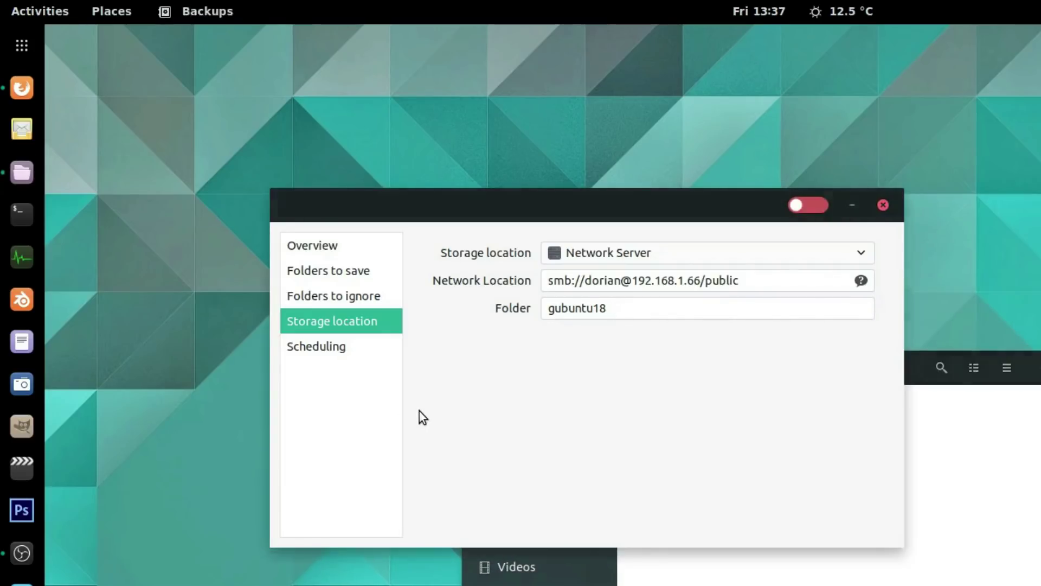
Start a backup from Overview, allowing restore without a password, then close the windows
click(335, 249)
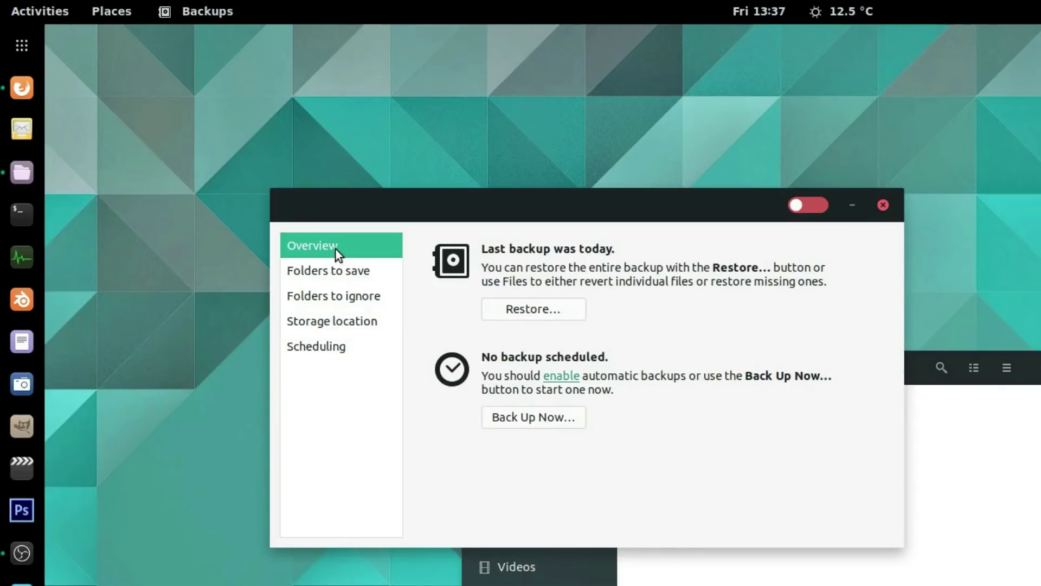
click(526, 422)
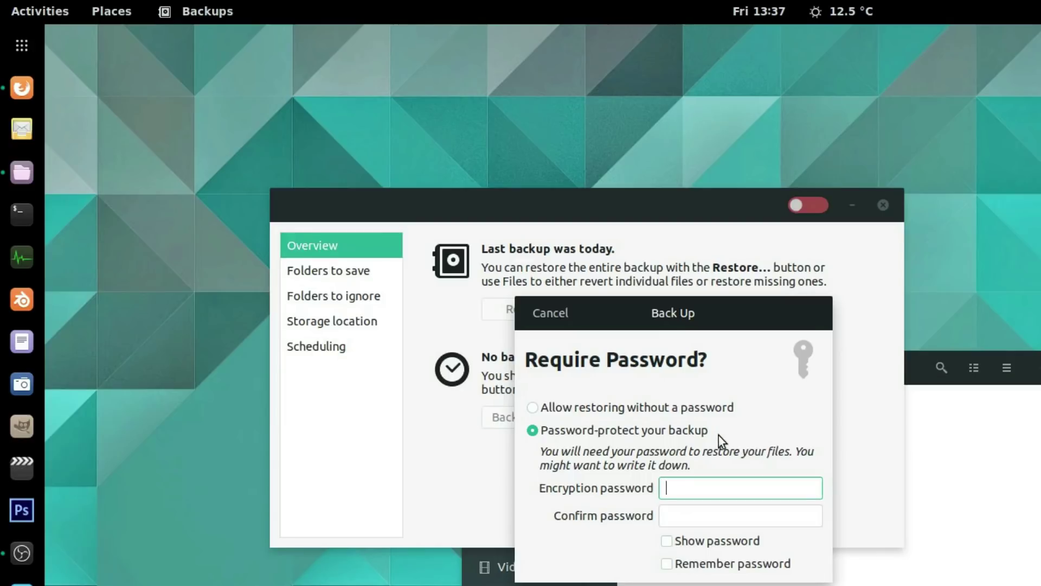
click(534, 410)
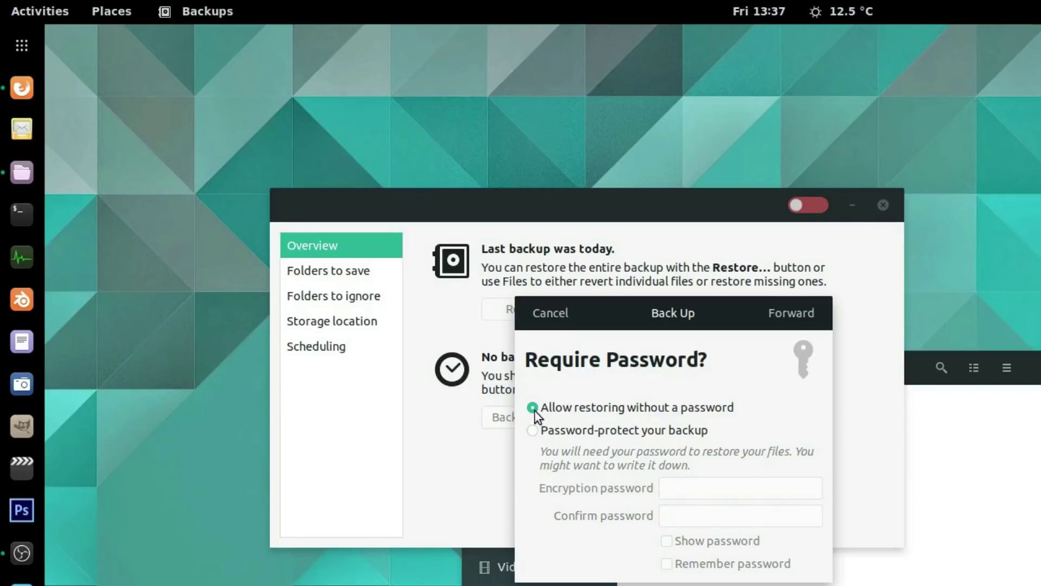
click(781, 317)
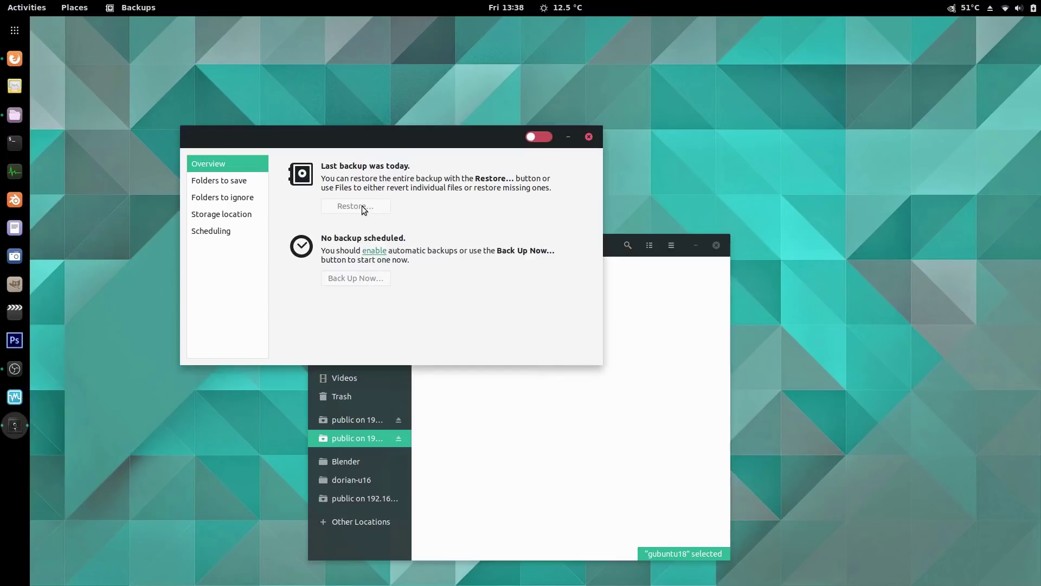
key(ctrl+alt+Down)
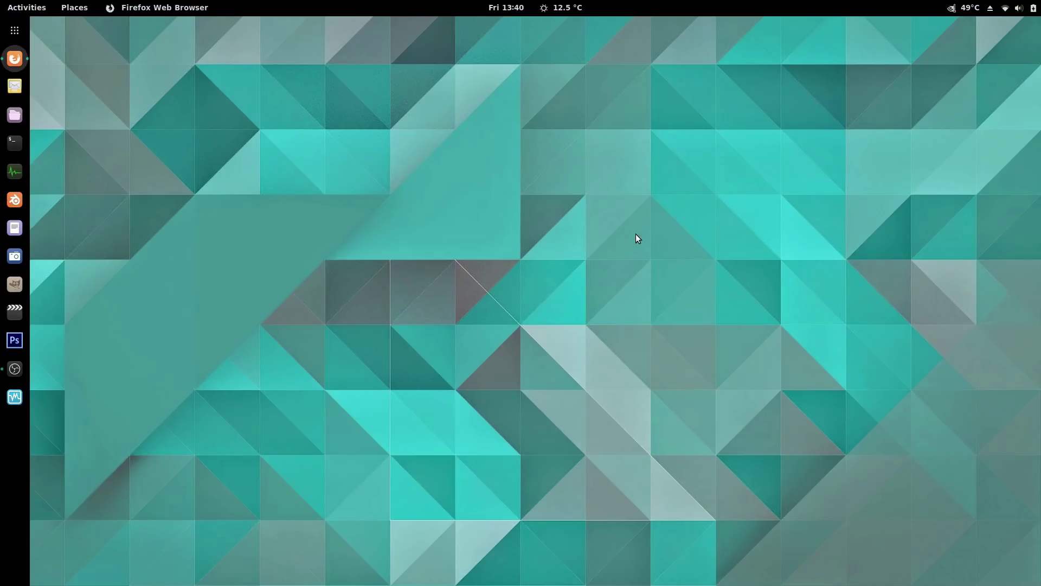
Launch Timeshift as administrator from a 'time' search and open its Settings
key(super)
text(time)
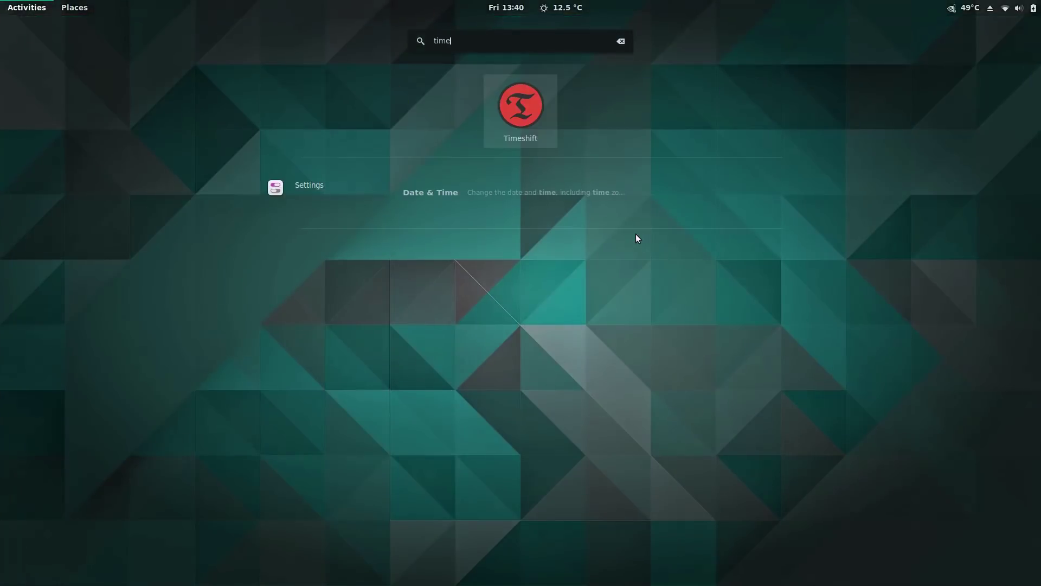
key(Return)
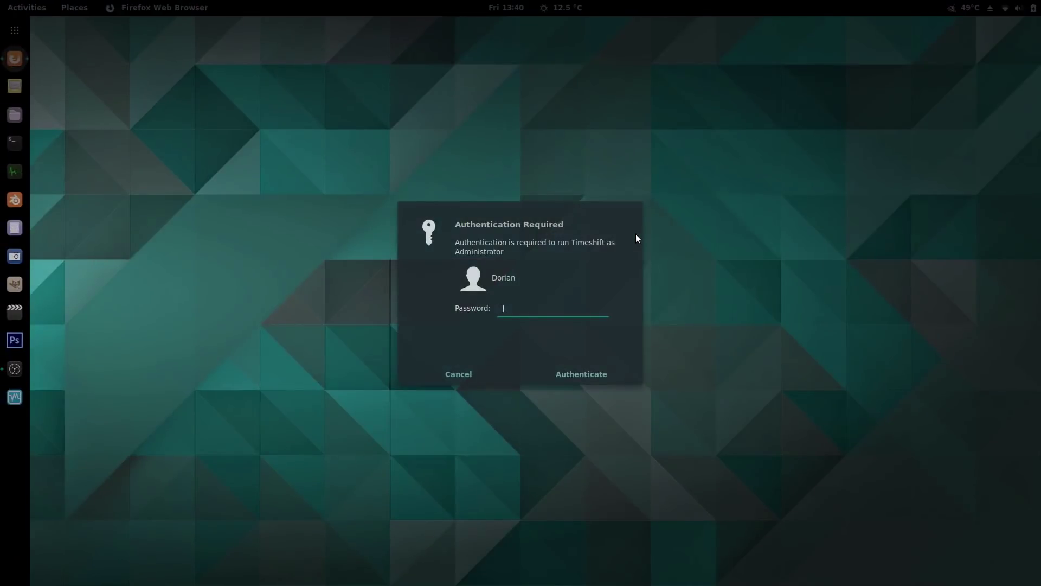
text(******)
key(Return)
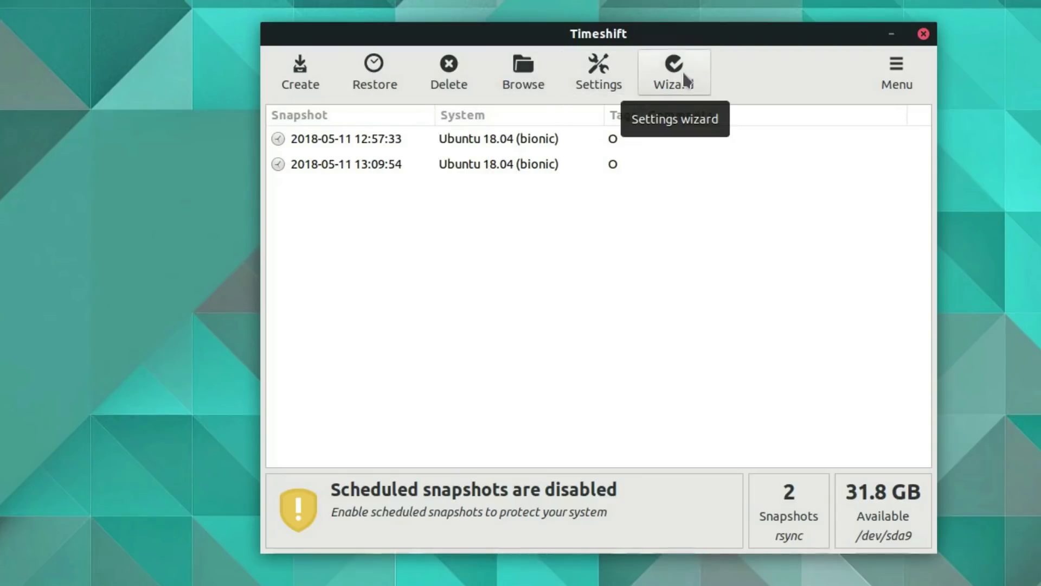
click(597, 69)
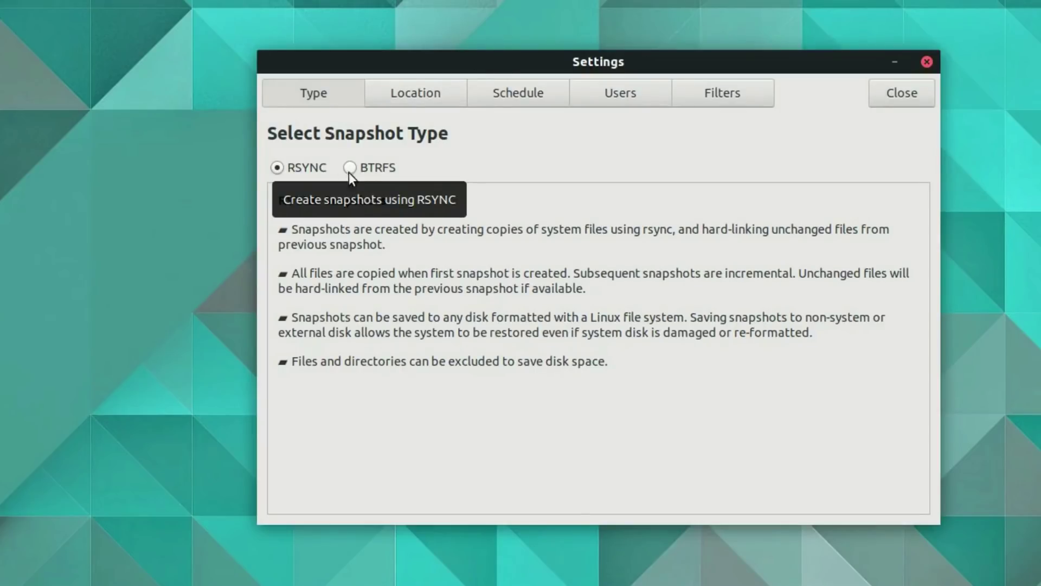
Review the Location, Schedule, Users and Filters pages, leaving Daily snapshots unticked
click(415, 95)
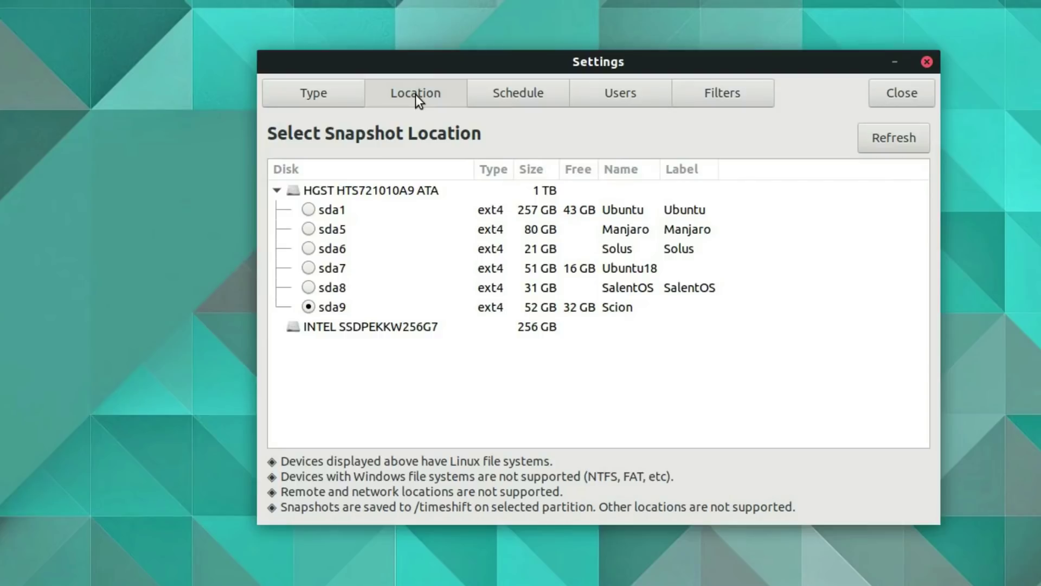
click(518, 93)
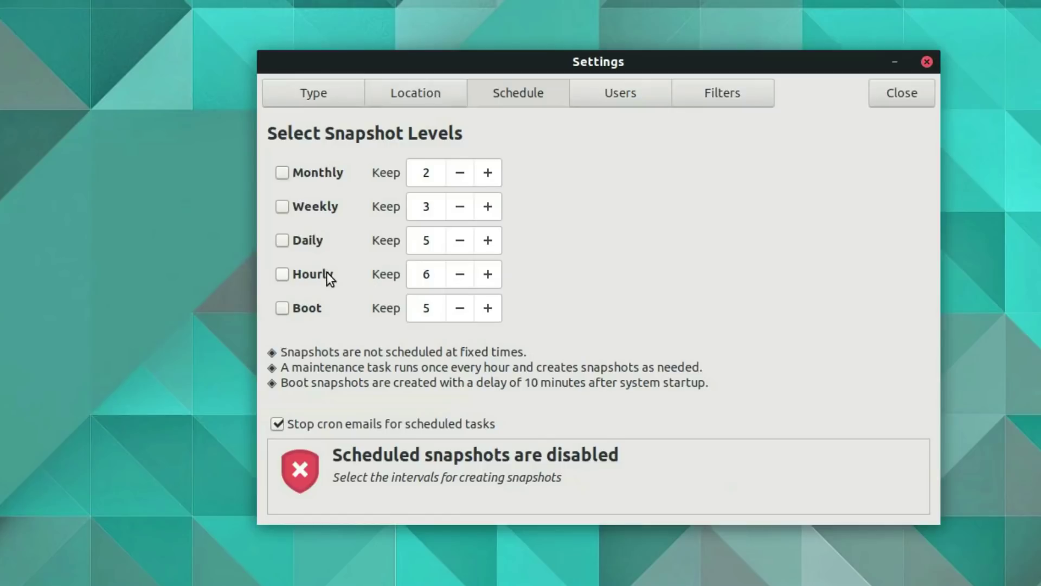
click(279, 241)
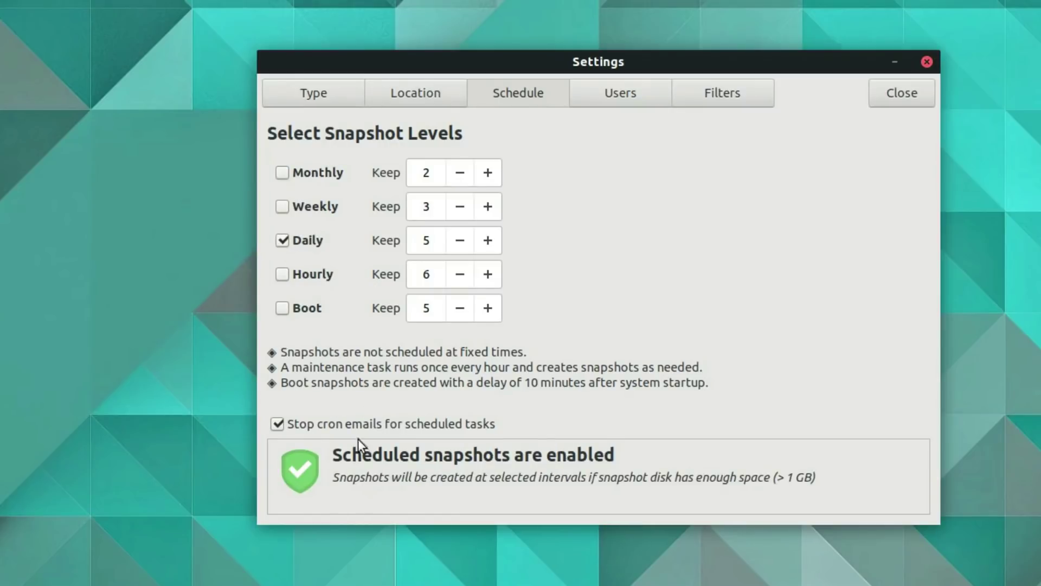
click(282, 241)
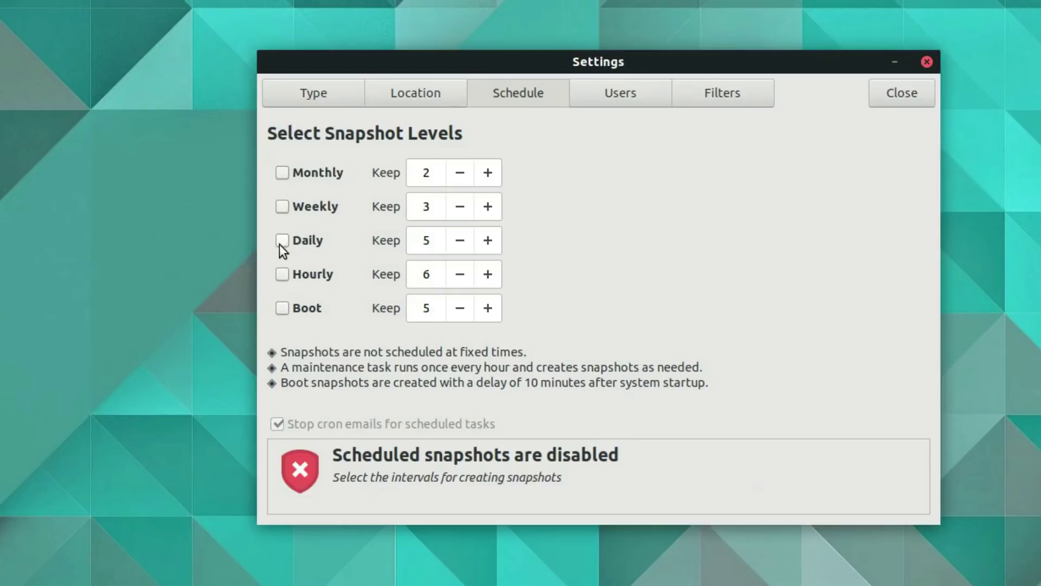
click(624, 93)
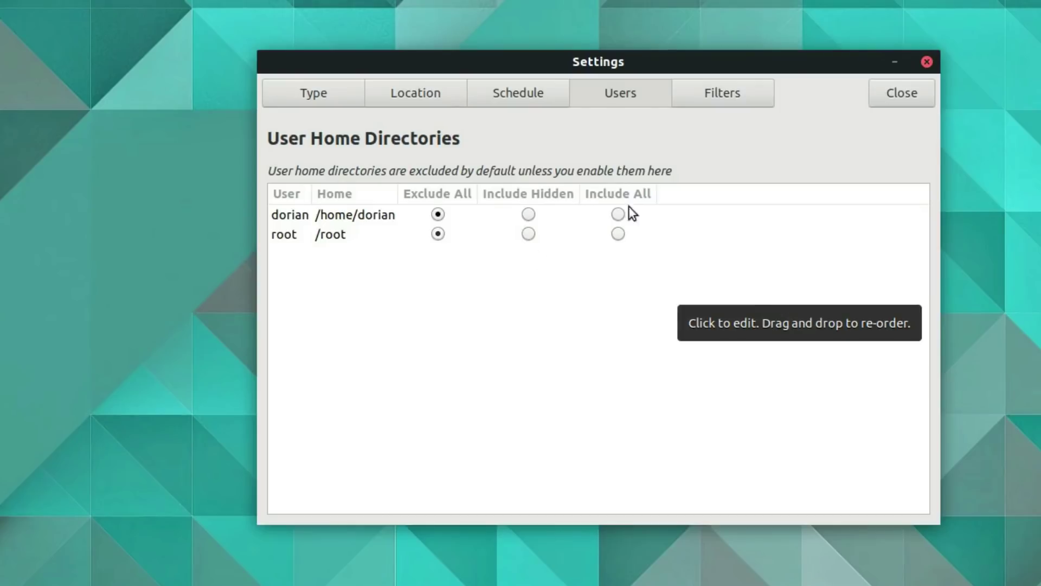
click(720, 97)
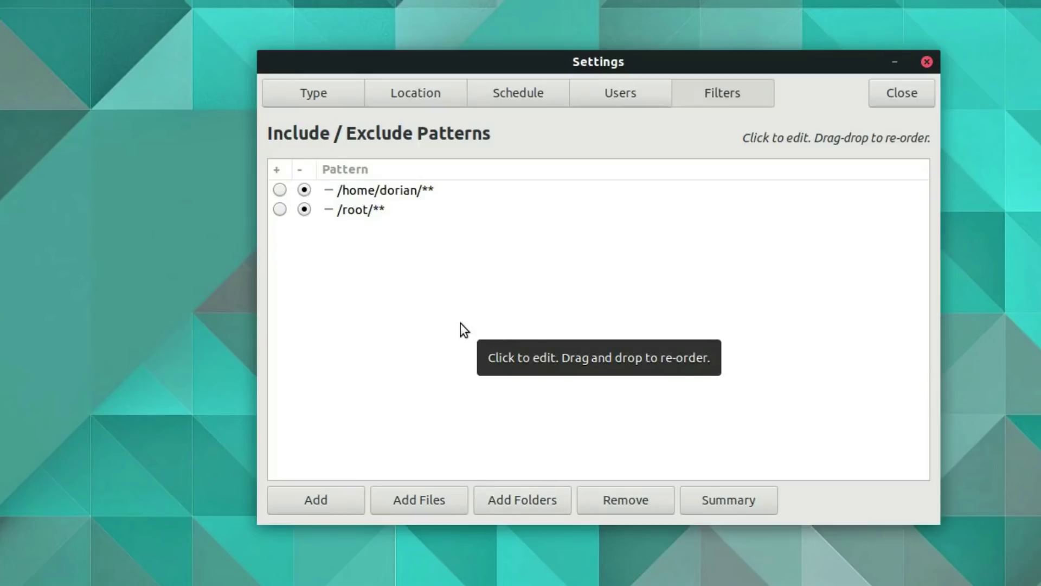
Close Settings, create a third rsync snapshot and dismiss the Snapshot Created message
click(905, 95)
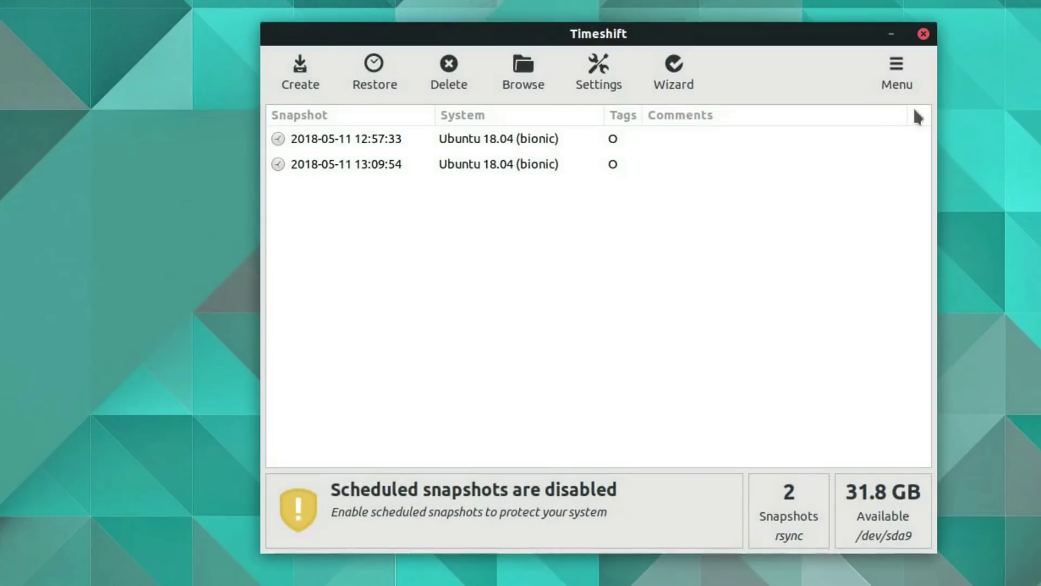
click(373, 172)
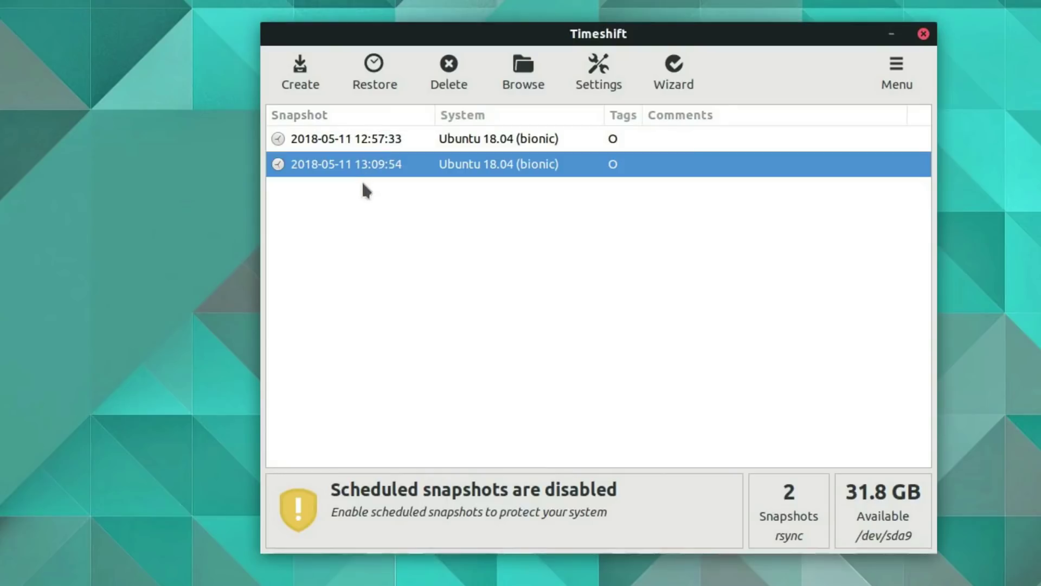
click(375, 144)
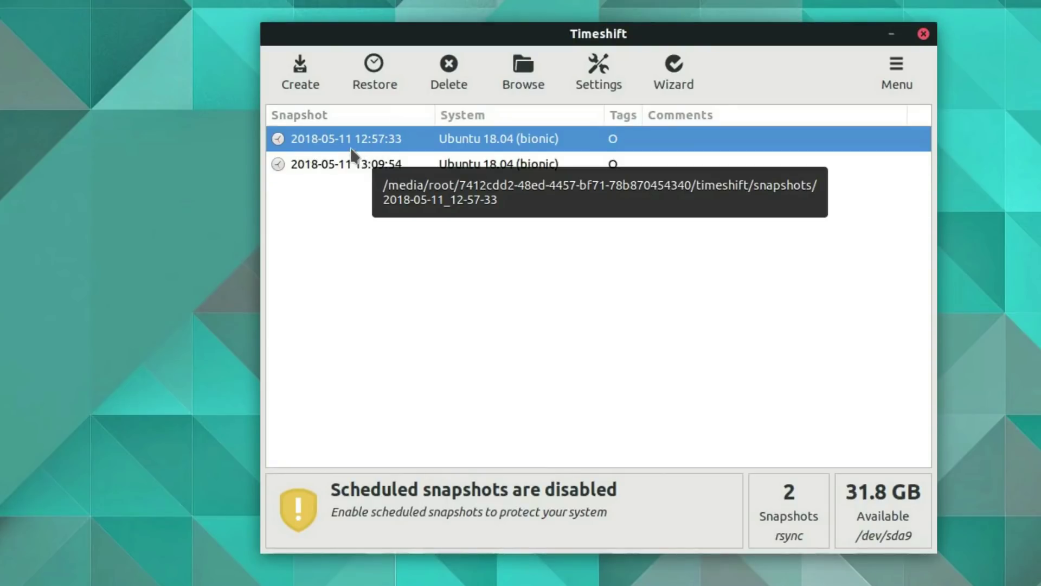
click(300, 71)
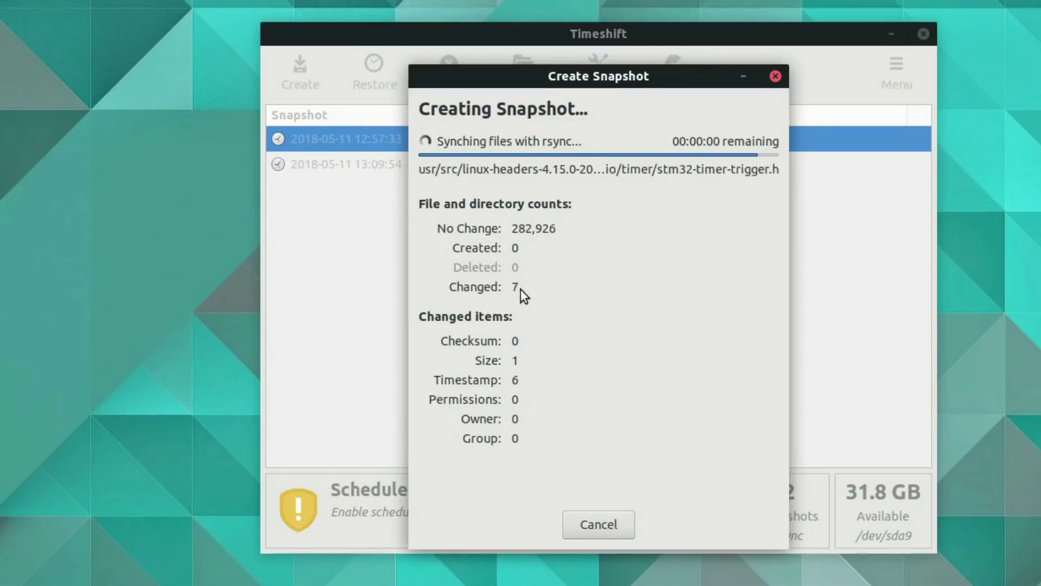
key(Return)
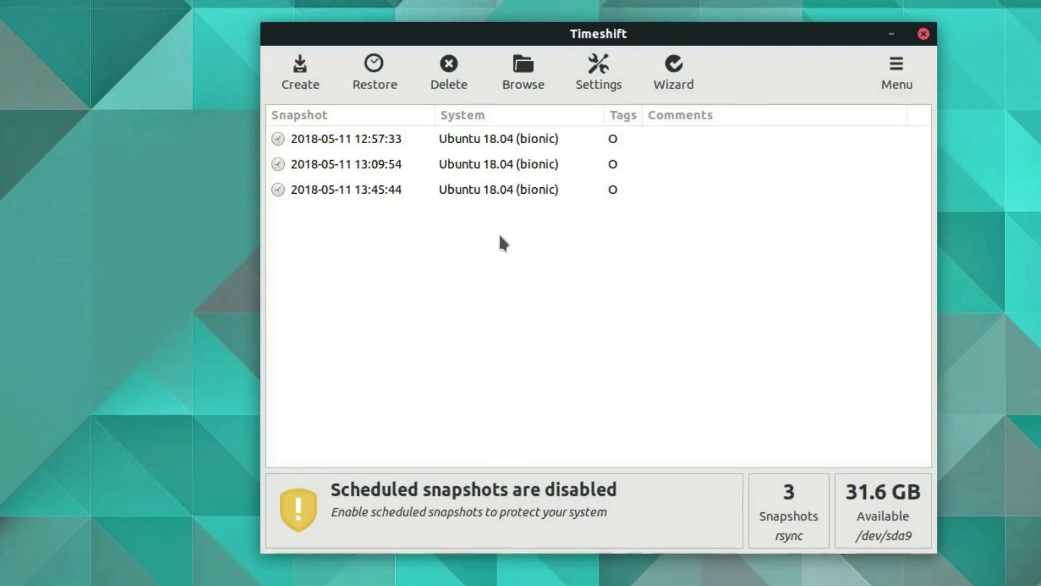
click(340, 194)
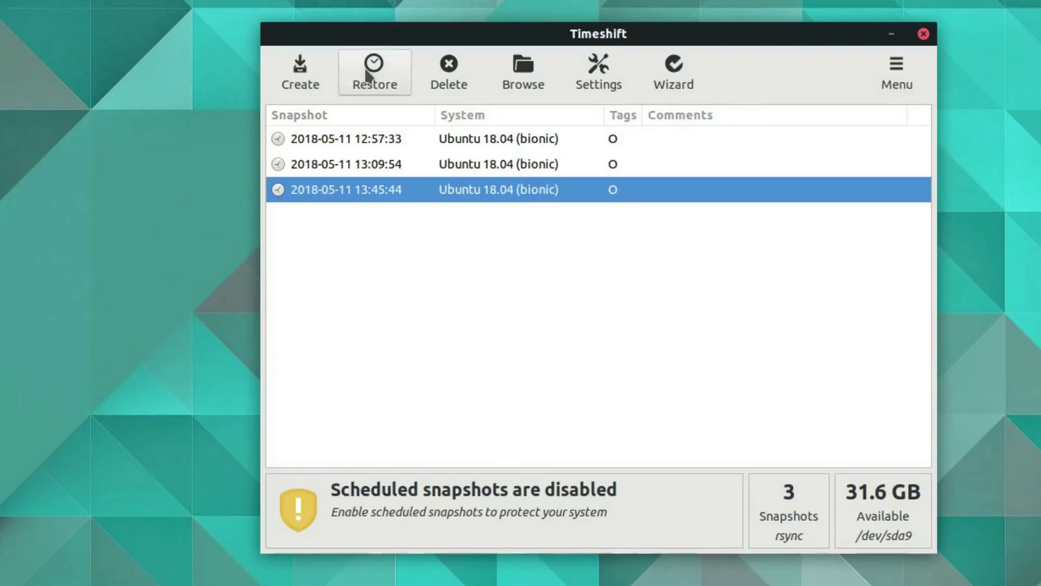
mouse_move(389, 197)
click(329, 160)
click(331, 141)
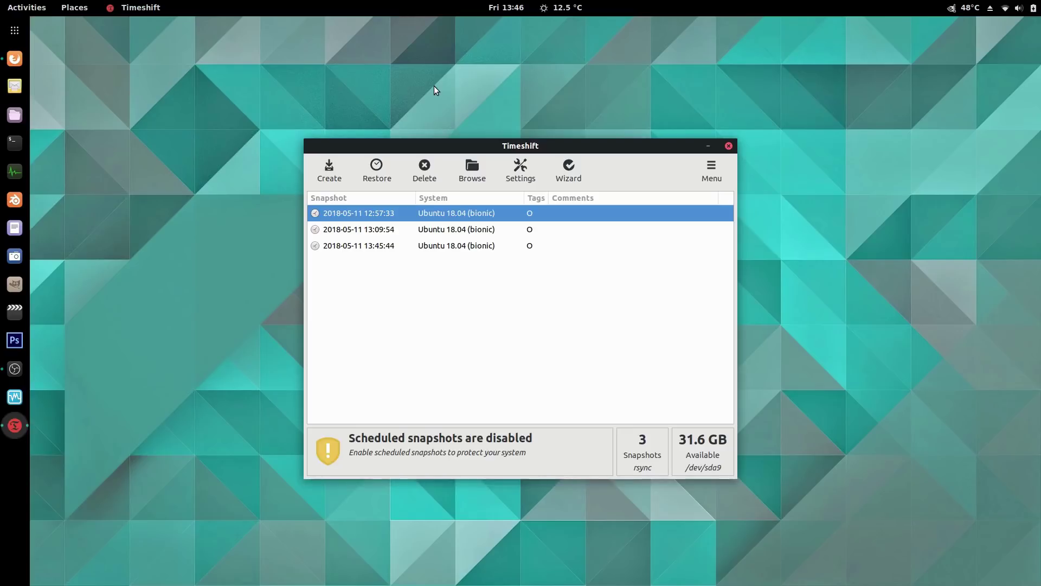
click(15, 143)
drag(181, 29, 350, 238)
text(time)
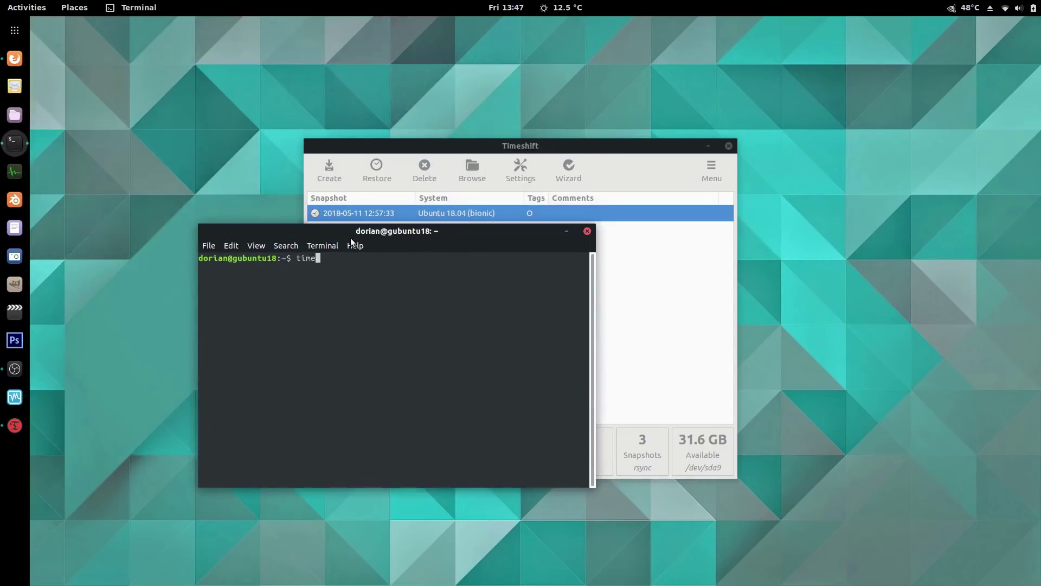
text(shift --help)
key(Return)
drag(595, 223, 869, 49)
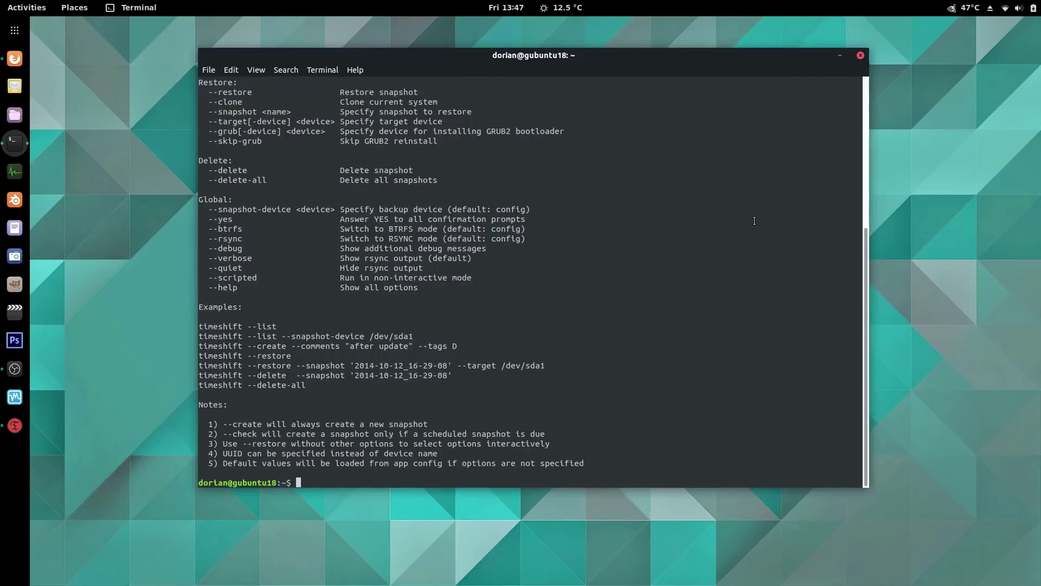
click(861, 55)
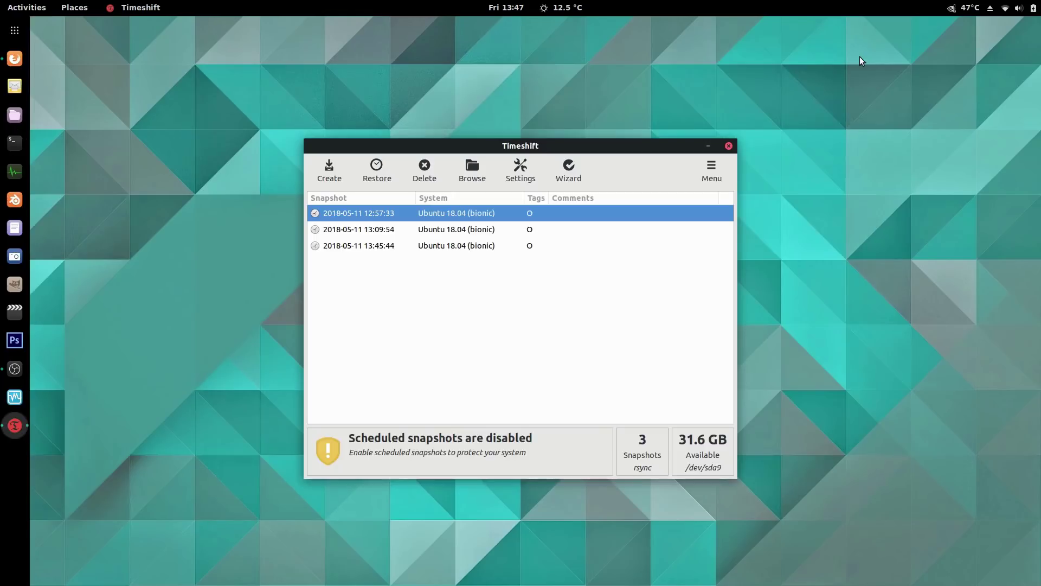